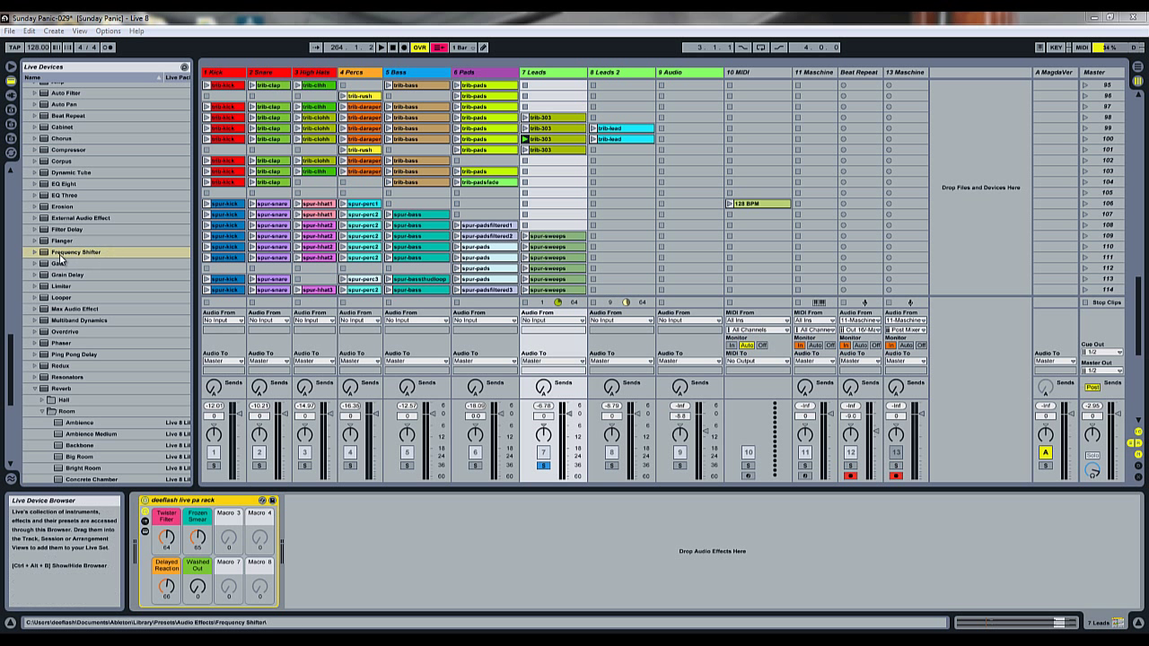
Step: Add the Frequency Shifter audio effect to the 7 Leads track's device chain and activate it
{"action": "left_click_drag", "start_coordinate": [43, 255], "coordinate": [414, 528]}
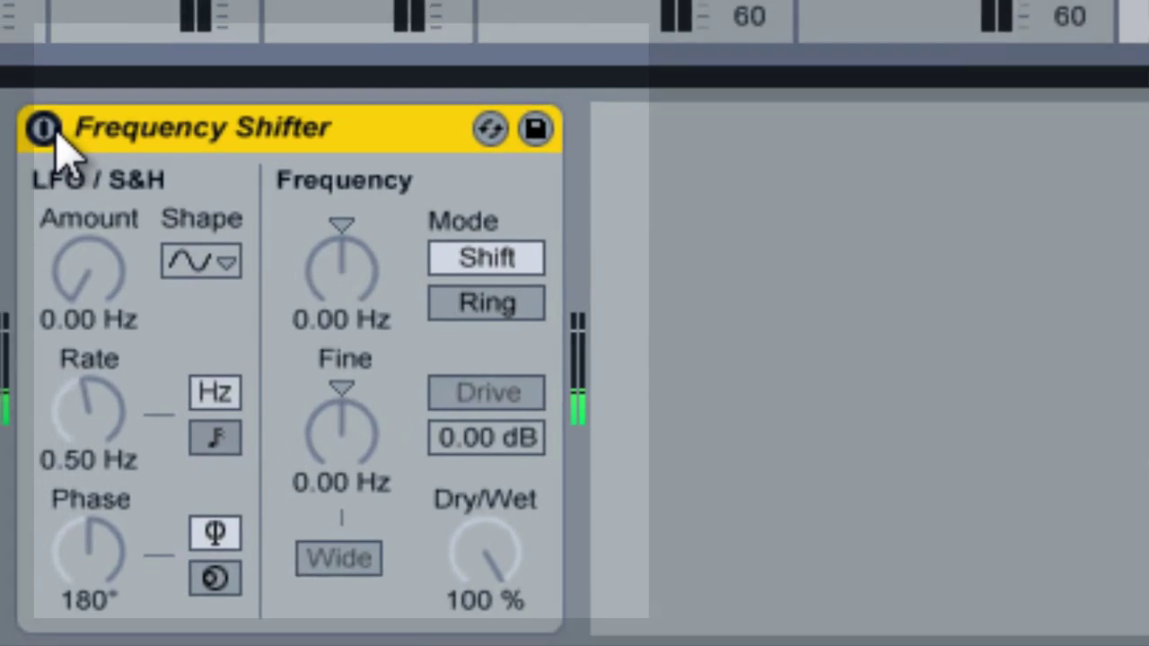
{"action": "left_click", "coordinate": [41, 123]}
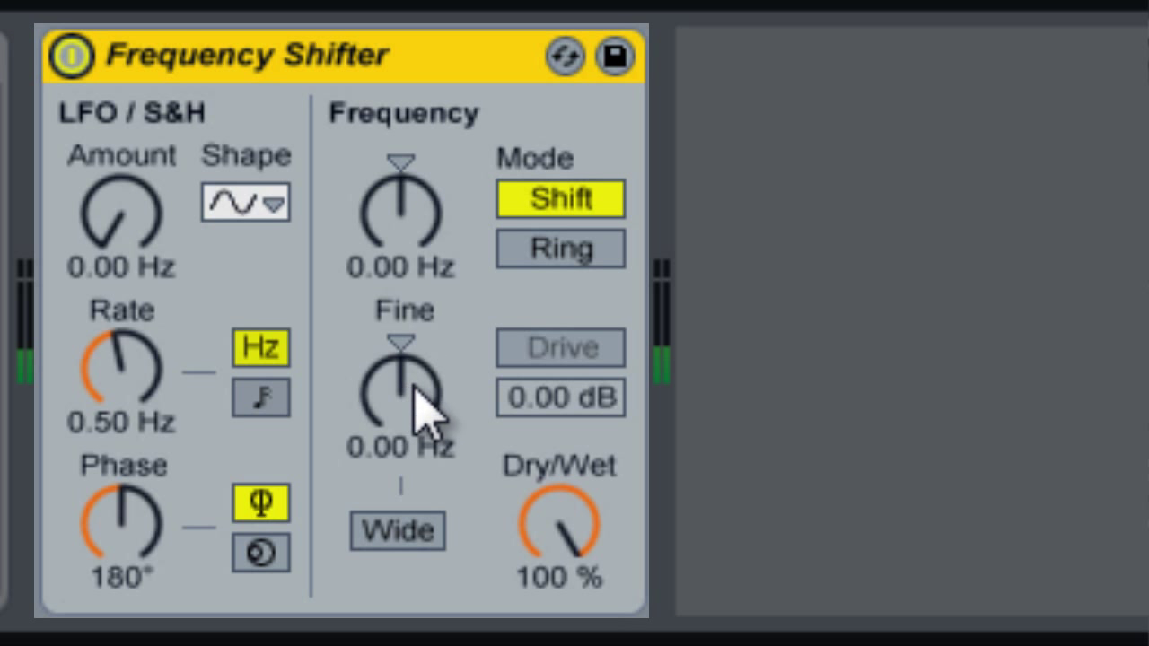
Step: Raise the Frequency Shifter's Fine value to 4.00 Hz and lower its Dry/Wet to 28.6 %
{"action": "scroll", "coordinate": [446, 422], "scroll_direction": "up", "scroll_amount": 3}
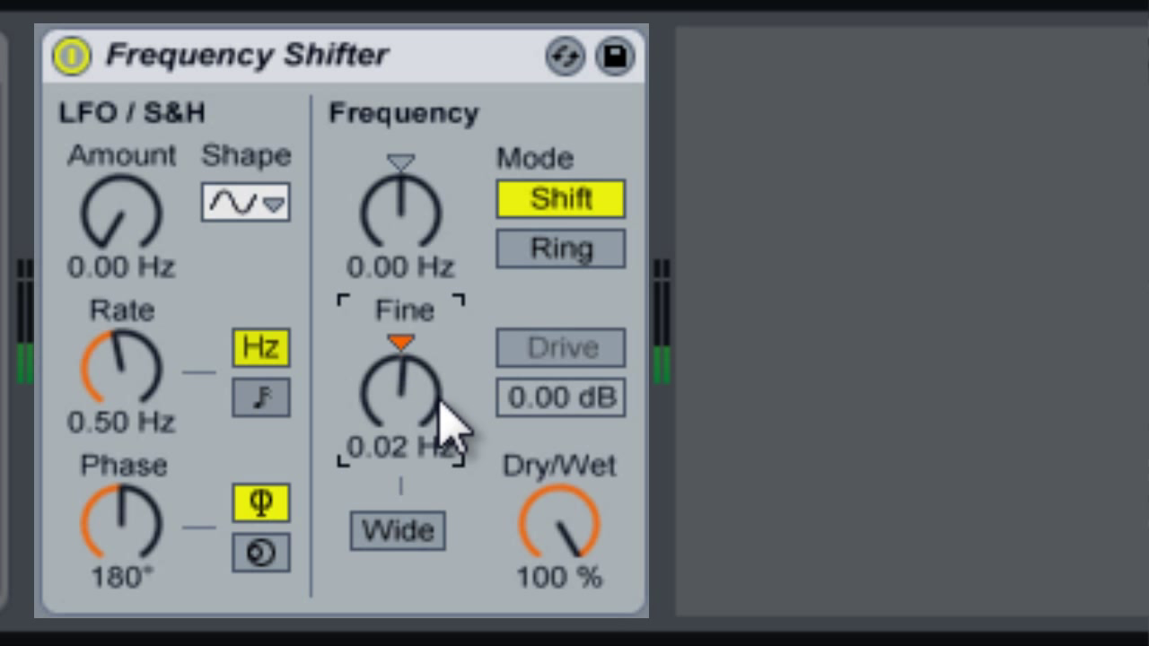
{"action": "scroll", "coordinate": [440, 404], "scroll_direction": "up", "scroll_amount": 10}
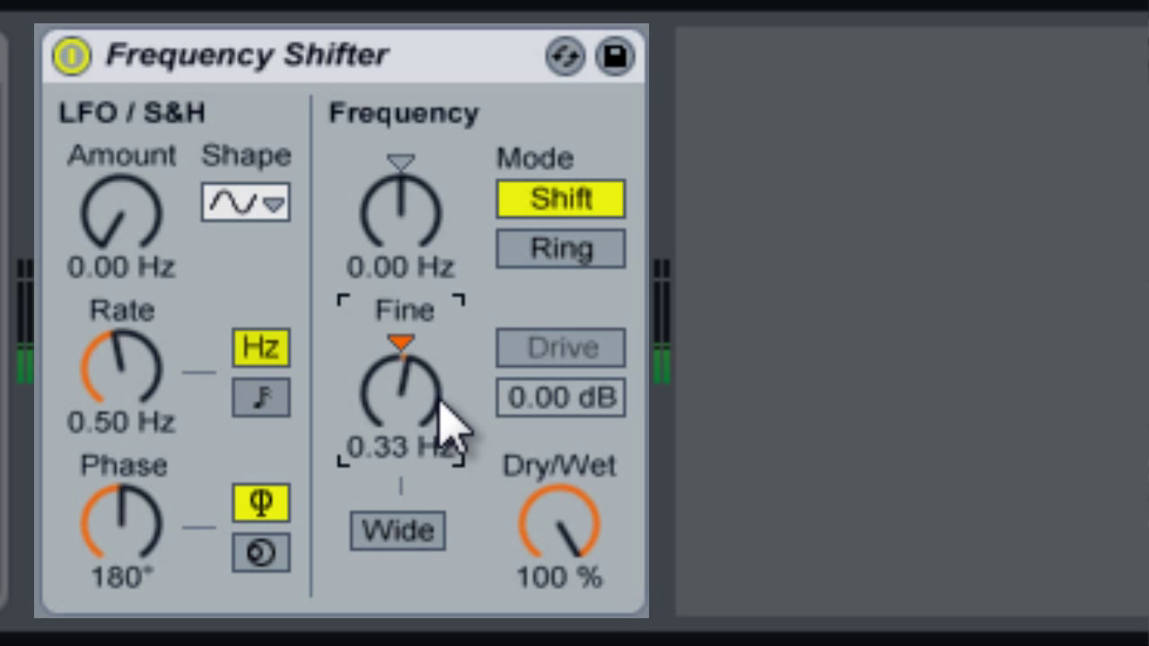
{"action": "scroll", "coordinate": [447, 422], "scroll_direction": "up", "scroll_amount": 4}
{"action": "scroll", "coordinate": [447, 422], "scroll_direction": "up", "scroll_amount": 10}
{"action": "scroll", "coordinate": [446, 422], "scroll_direction": "up", "scroll_amount": 10}
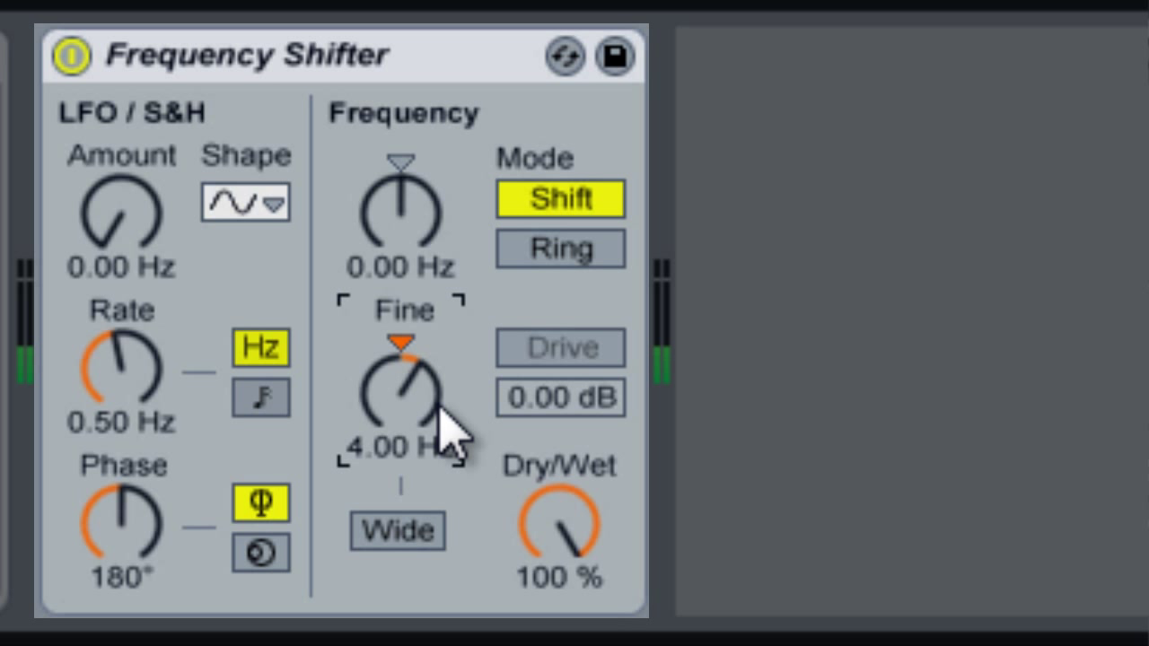
{"action": "scroll", "coordinate": [547, 552], "scroll_direction": "down", "scroll_amount": 10}
{"action": "scroll", "coordinate": [542, 533], "scroll_direction": "down", "scroll_amount": 8}
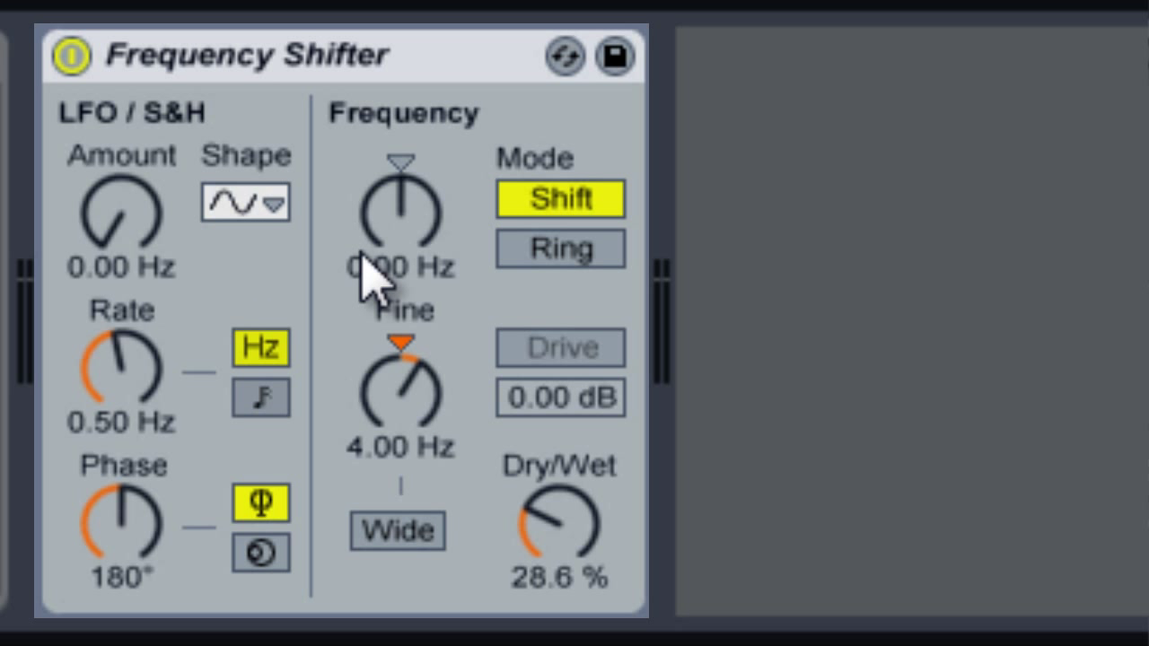
Step: Sweep the coarse Frequency up to 1.64 kHz and reset it to 0.00 Hz
{"action": "left_click", "coordinate": [421, 224]}
{"action": "scroll", "coordinate": [420, 224], "scroll_direction": "up", "scroll_amount": 10}
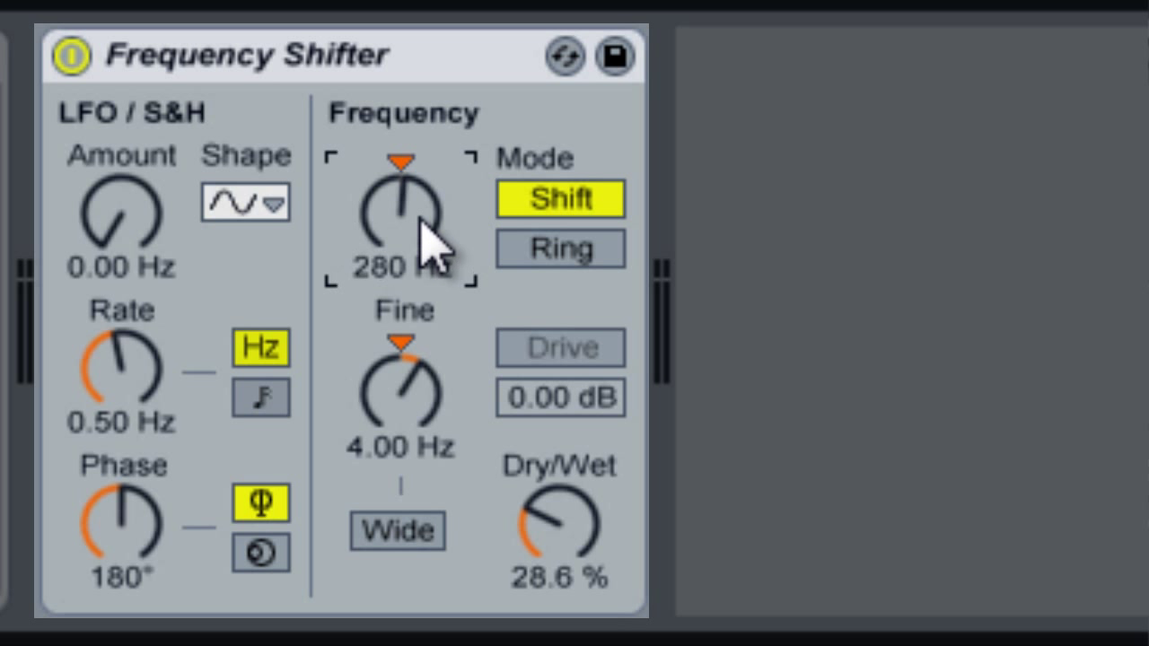
{"action": "scroll", "coordinate": [420, 224], "scroll_direction": "up", "scroll_amount": 10}
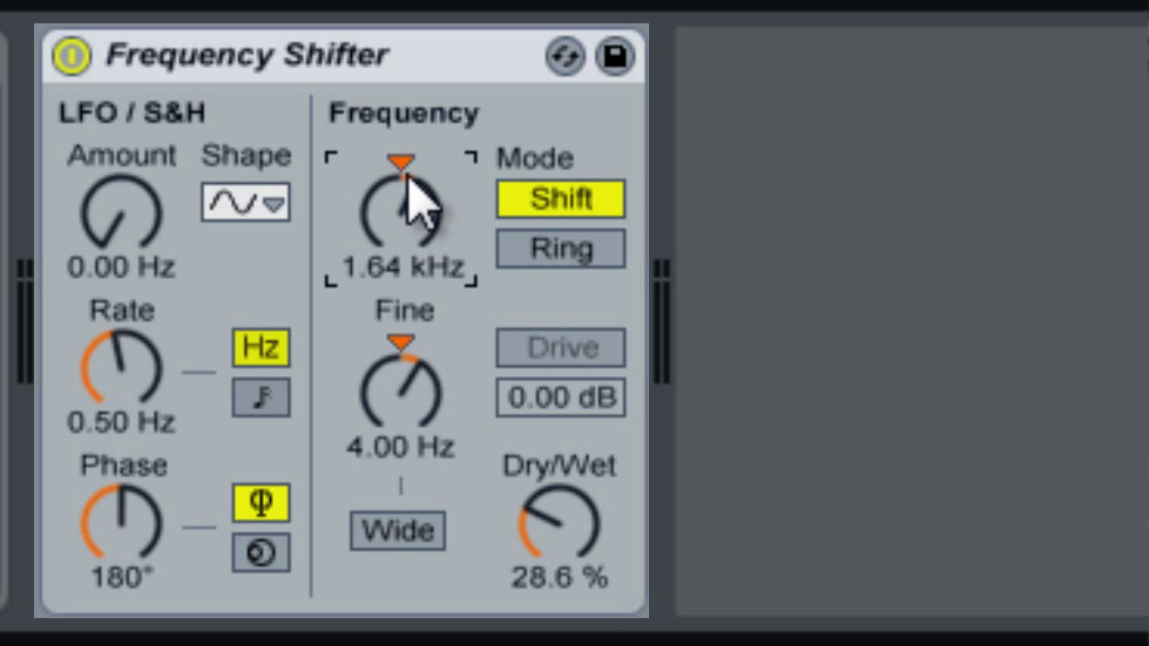
{"action": "key", "text": "Delete"}
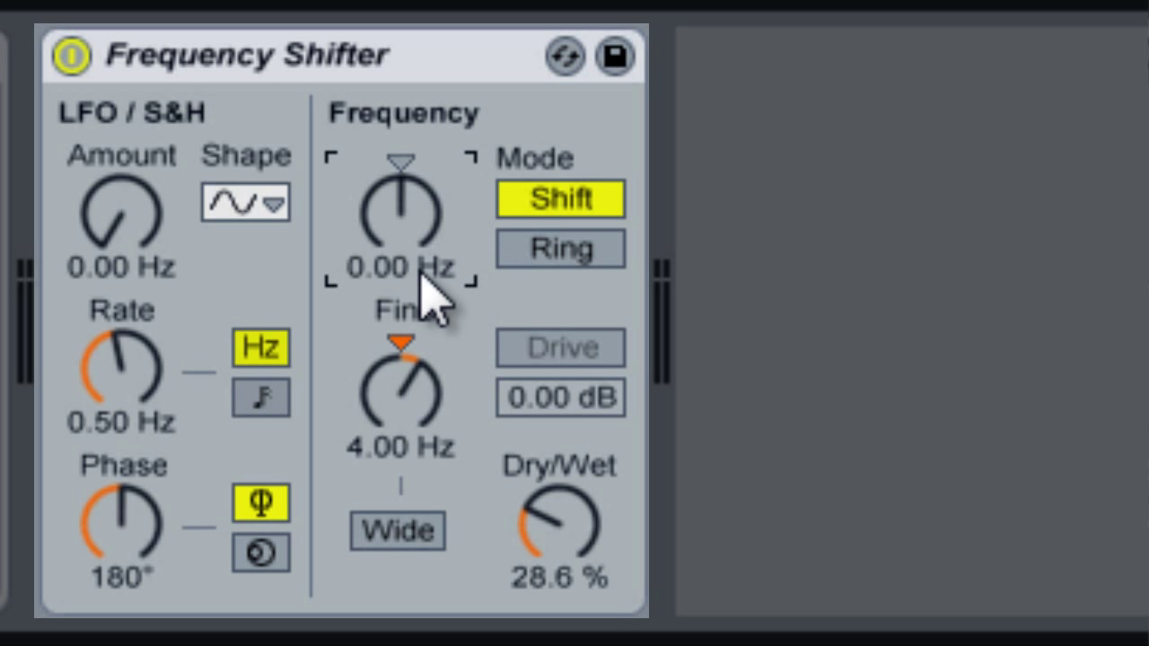
Step: Switch the Frequency Shifter to Ring mode with Drive enabled and lower the Mix to 0.00 %
{"action": "left_click", "coordinate": [586, 270]}
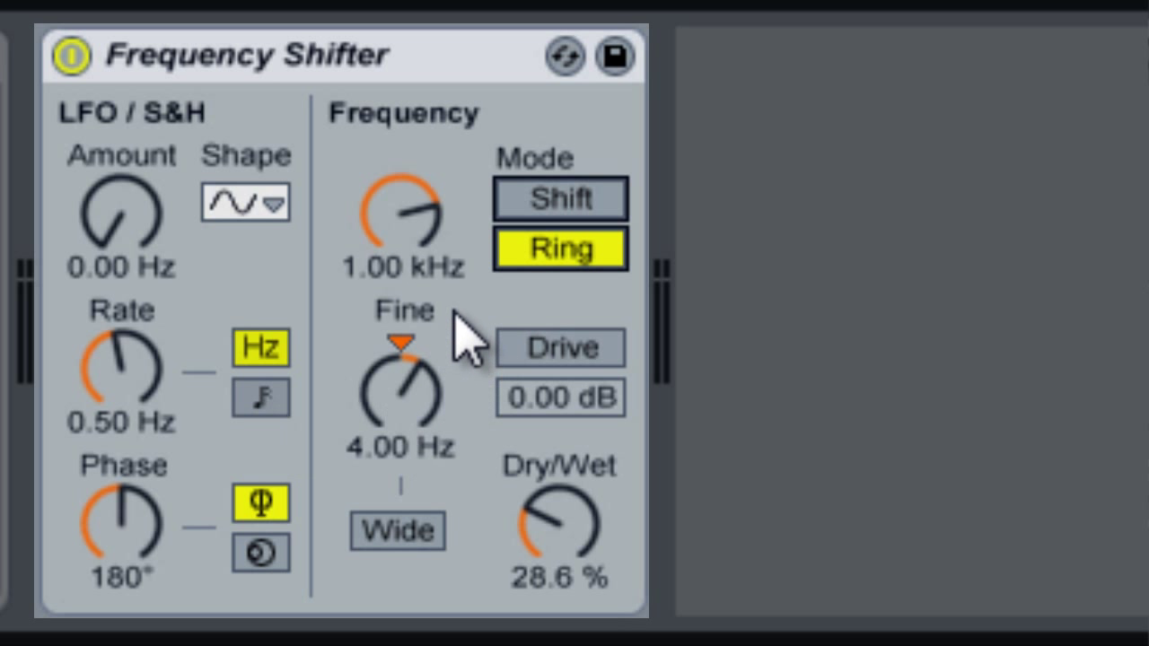
{"action": "left_click", "coordinate": [575, 350]}
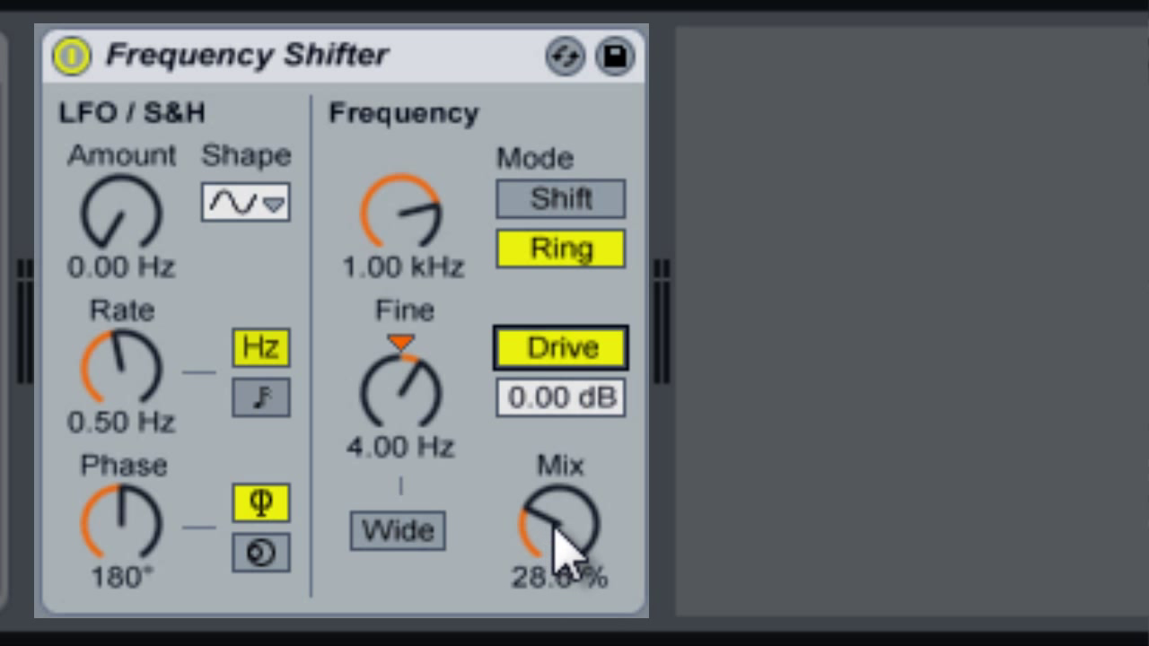
{"action": "left_click_drag", "start_coordinate": [556, 543], "coordinate": [575, 554]}
{"action": "left_click", "coordinate": [539, 200]}
{"action": "left_click", "coordinate": [590, 252]}
Step: Adjust the Drive amount to 11.1 dB
{"action": "left_click_drag", "start_coordinate": [568, 404], "coordinate": [570, 399]}
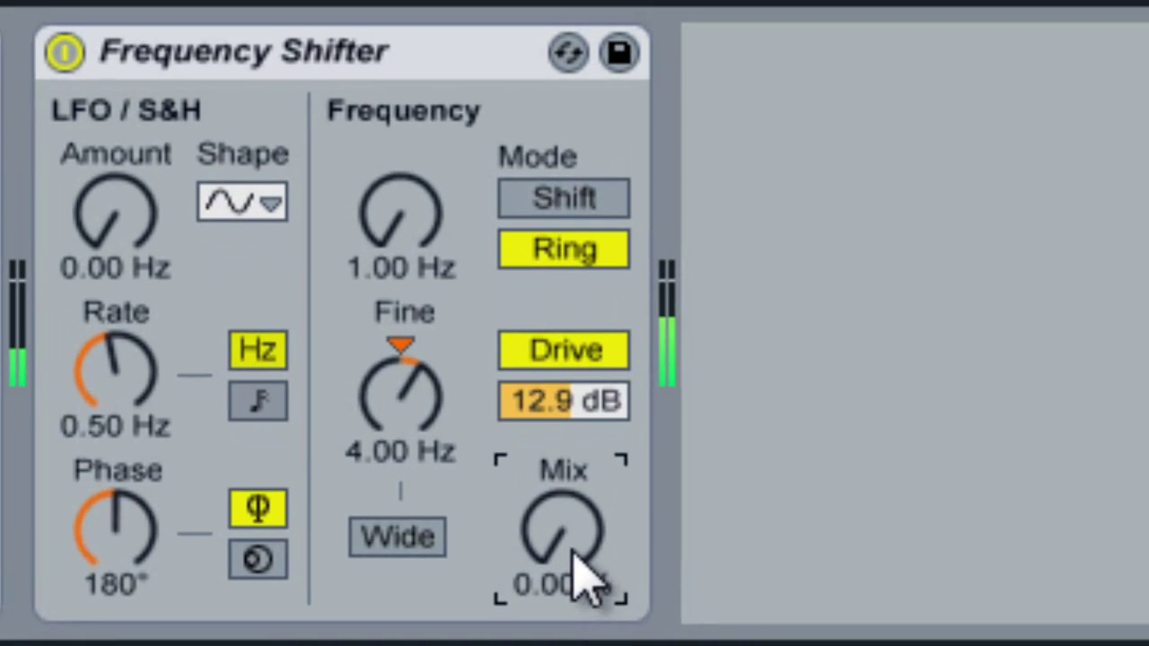
{"action": "left_click_drag", "start_coordinate": [483, 465], "coordinate": [486, 472]}
{"action": "left_click_drag", "start_coordinate": [550, 424], "coordinate": [550, 422]}
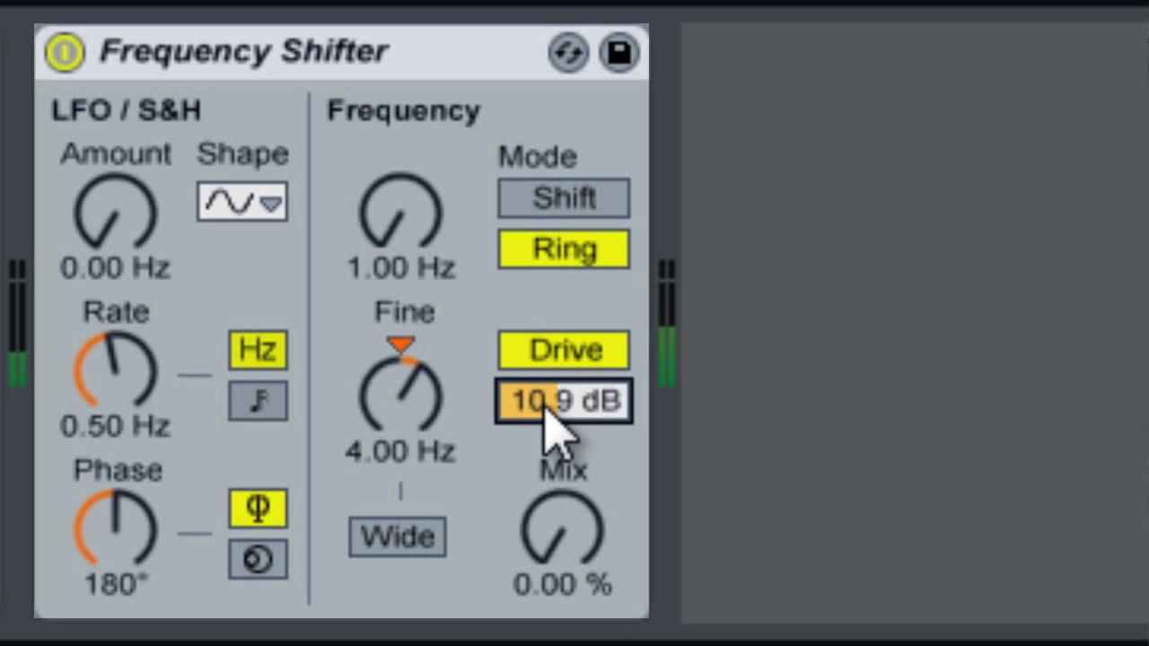
Step: Sweep the Mix of the ring-modulated signal up and down and leave it at 72.2 %
{"action": "mouse_move", "coordinate": [579, 549]}
{"action": "left_mouse_down"}
{"action": "mouse_move", "coordinate": [582, 566]}
{"action": "mouse_move", "coordinate": [579, 547]}
{"action": "left_mouse_up"}
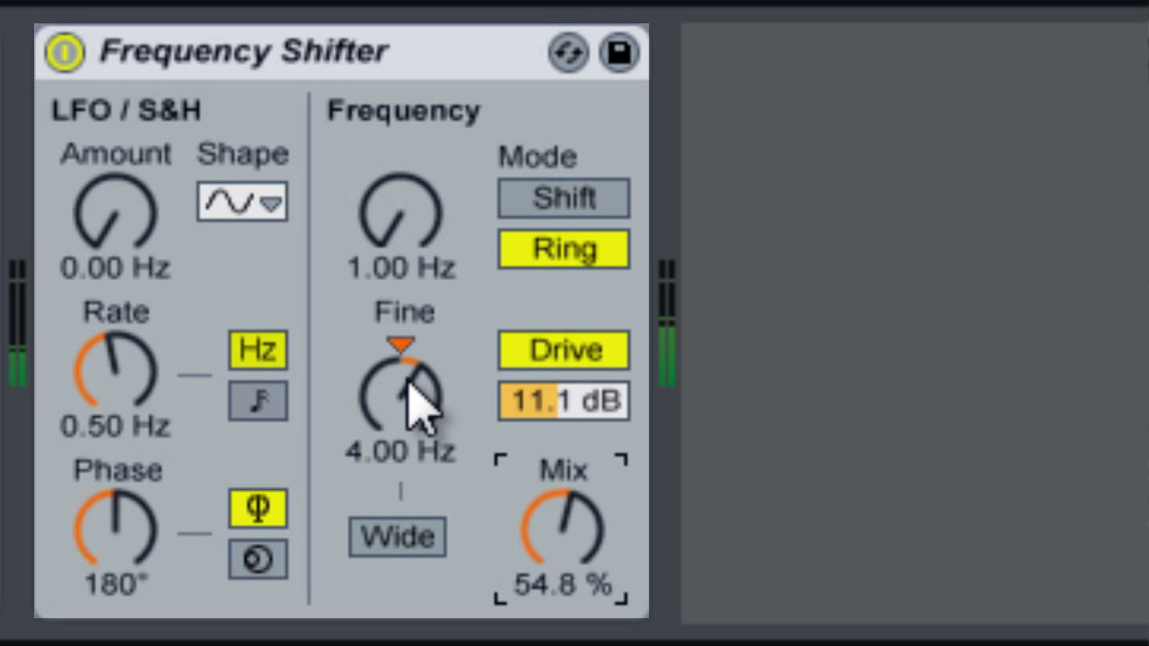
{"action": "left_click_drag", "start_coordinate": [562, 507], "coordinate": [563, 530]}
{"action": "scroll", "coordinate": [563, 531], "scroll_direction": "up", "scroll_amount": 2}
{"action": "scroll", "coordinate": [566, 537], "scroll_direction": "down", "scroll_amount": 10}
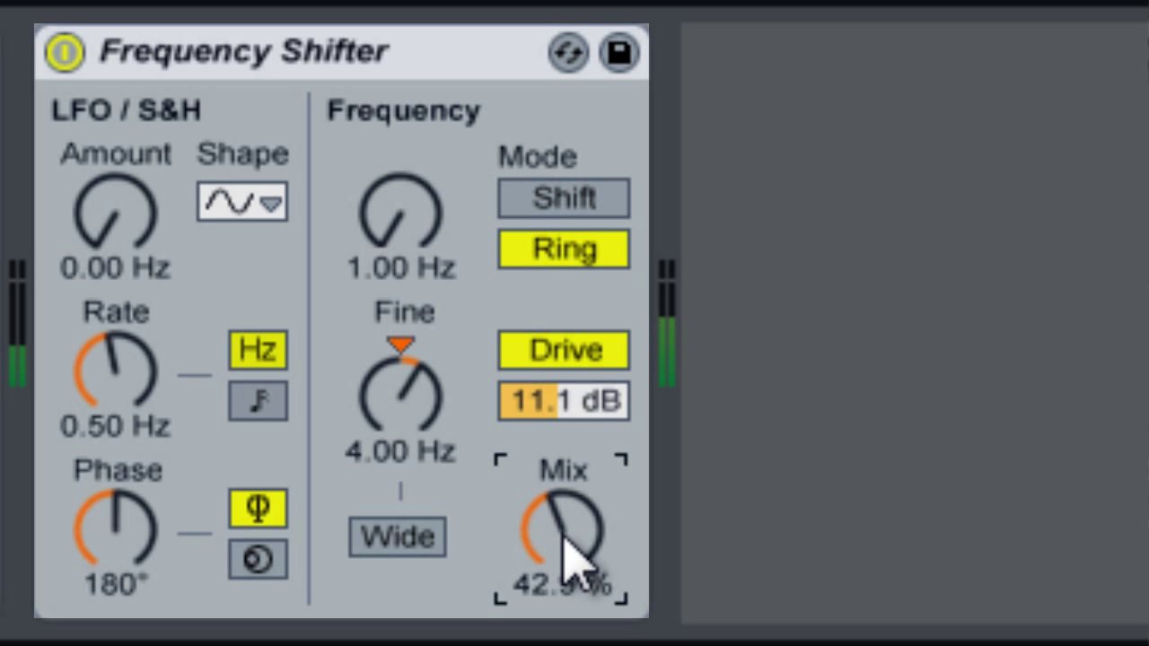
{"action": "scroll", "coordinate": [569, 535], "scroll_direction": "up", "scroll_amount": 11}
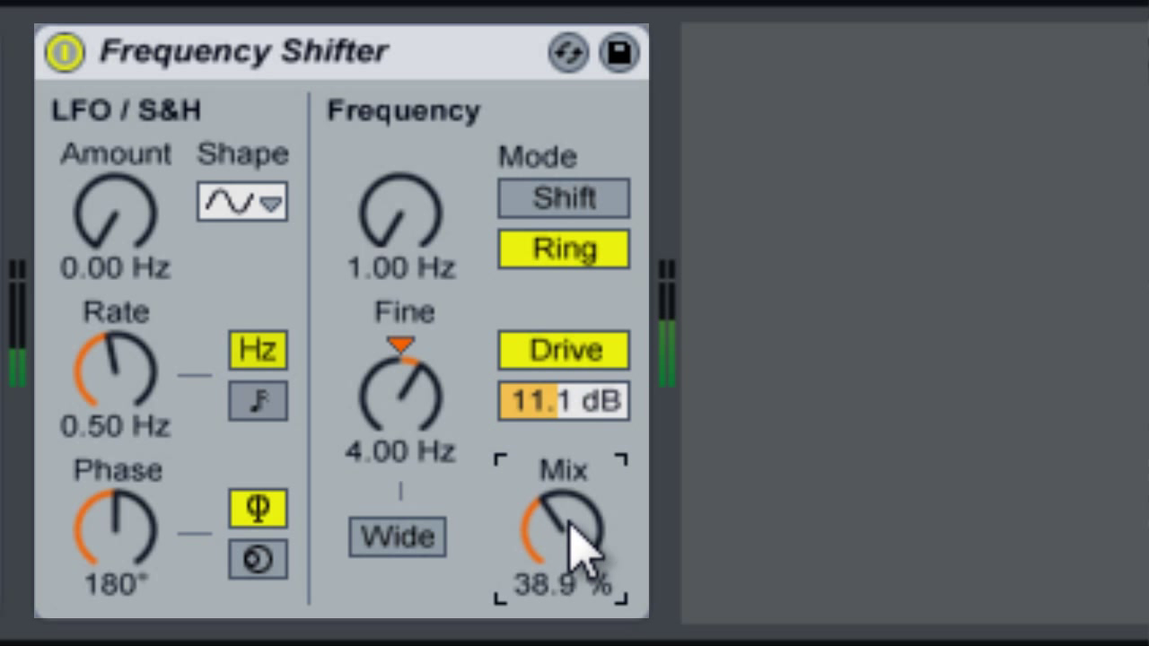
{"action": "scroll", "coordinate": [570, 530], "scroll_direction": "up", "scroll_amount": 2}
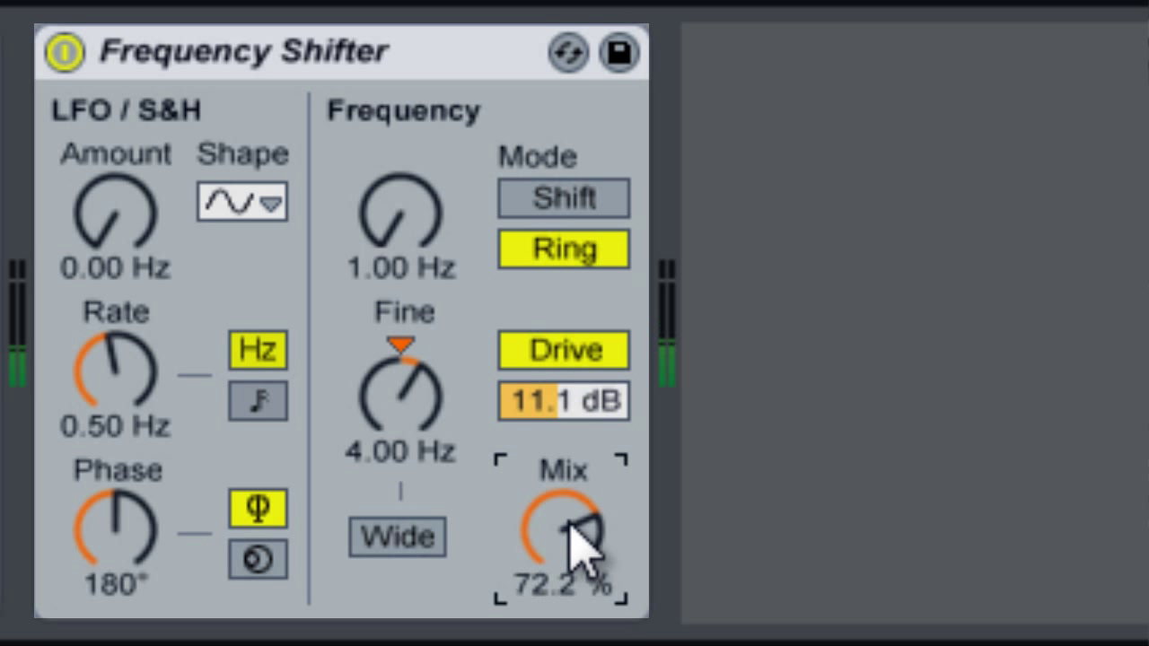
Step: Enable Wide for stereo spread and reduce the Mix to 0.00 %
{"action": "left_click", "coordinate": [413, 543]}
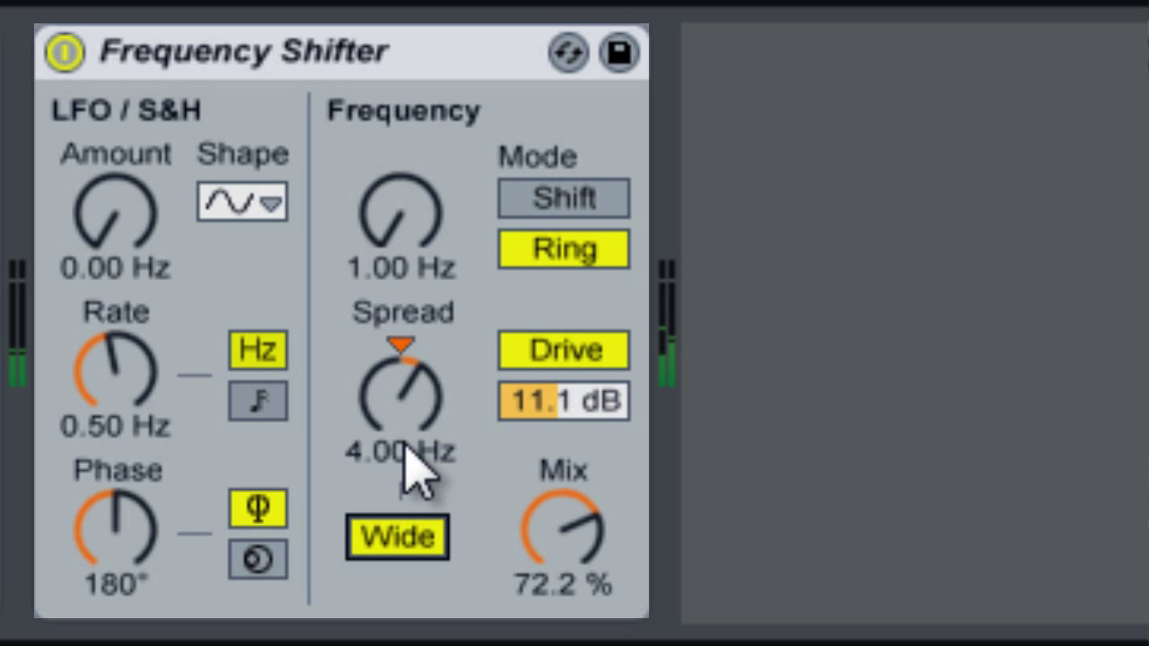
{"action": "left_click", "coordinate": [573, 533]}
{"action": "scroll", "coordinate": [574, 532], "scroll_direction": "down", "scroll_amount": 9}
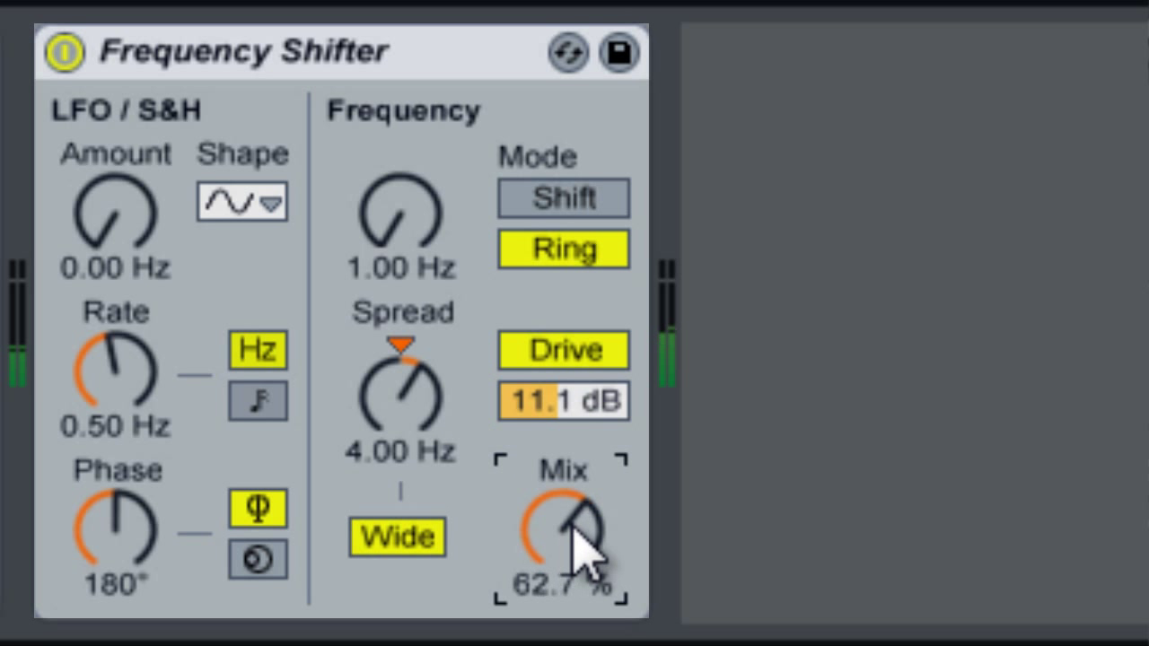
{"action": "scroll", "coordinate": [575, 539], "scroll_direction": "down", "scroll_amount": 15}
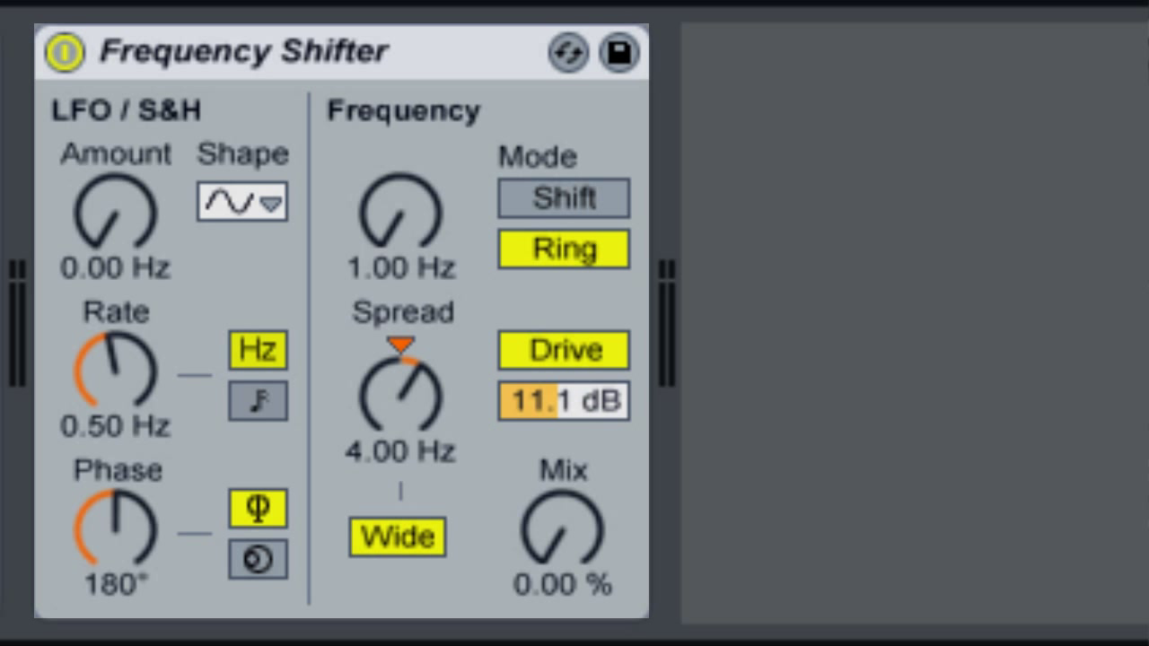
Step: Try the Spread at 8.13 Hz with full Mix, then set Spread to -4.00 Hz and Mix to 41.3 %
{"action": "left_click_drag", "start_coordinate": [423, 405], "coordinate": [562, 519]}
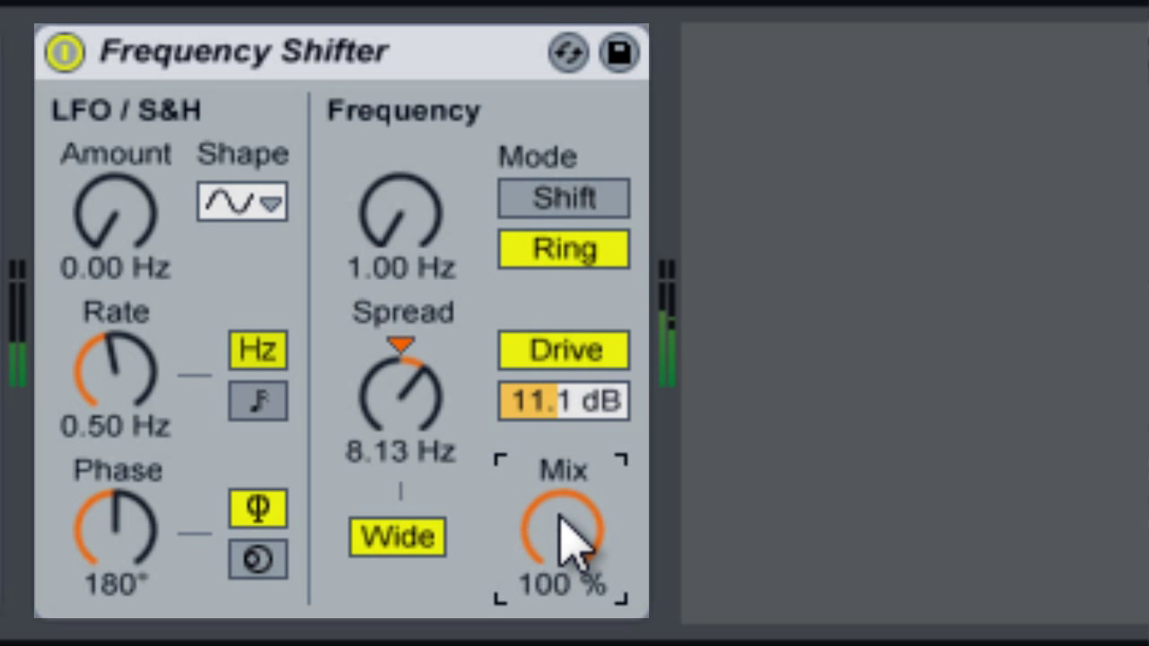
{"action": "left_click_drag", "start_coordinate": [403, 398], "coordinate": [413, 406]}
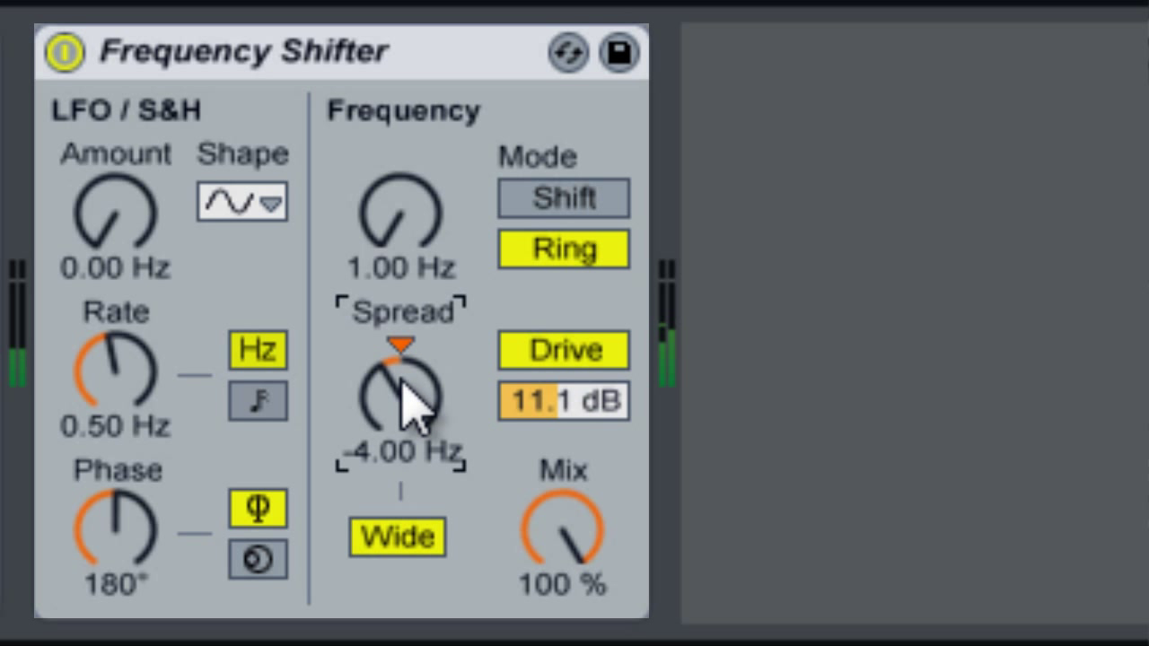
{"action": "left_click_drag", "start_coordinate": [413, 235], "coordinate": [462, 359]}
{"action": "left_click_drag", "start_coordinate": [543, 535], "coordinate": [544, 553]}
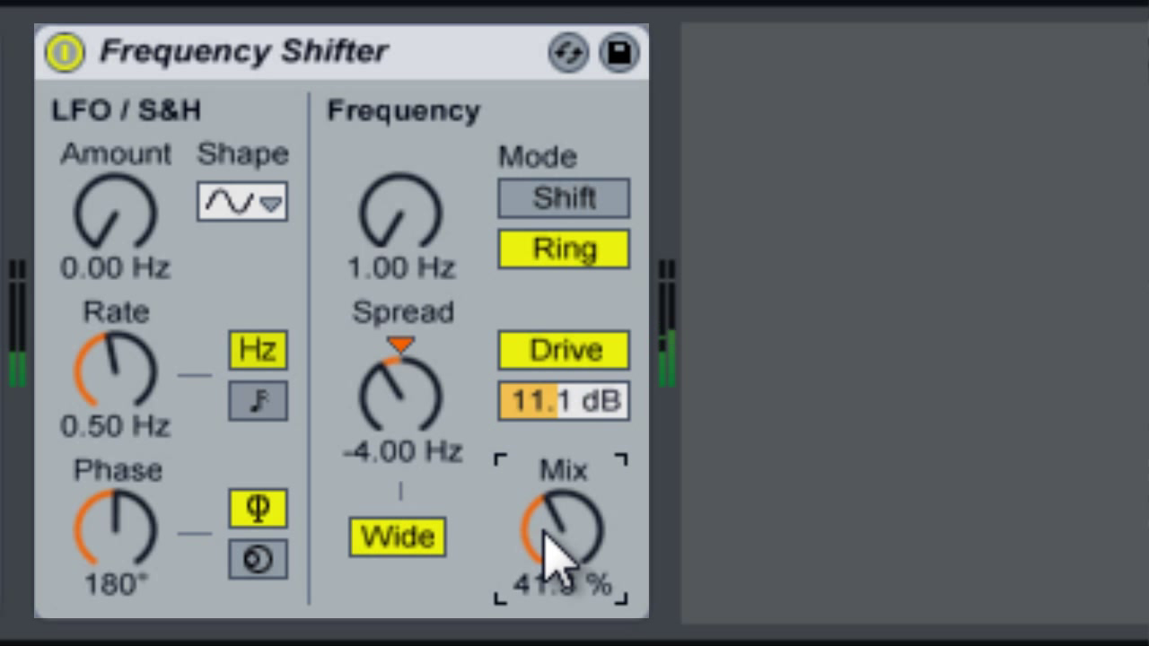
Step: Turn off Wide, bring the Mix down to 0.00 % and return the device to Shift mode
{"action": "left_click", "coordinate": [398, 538]}
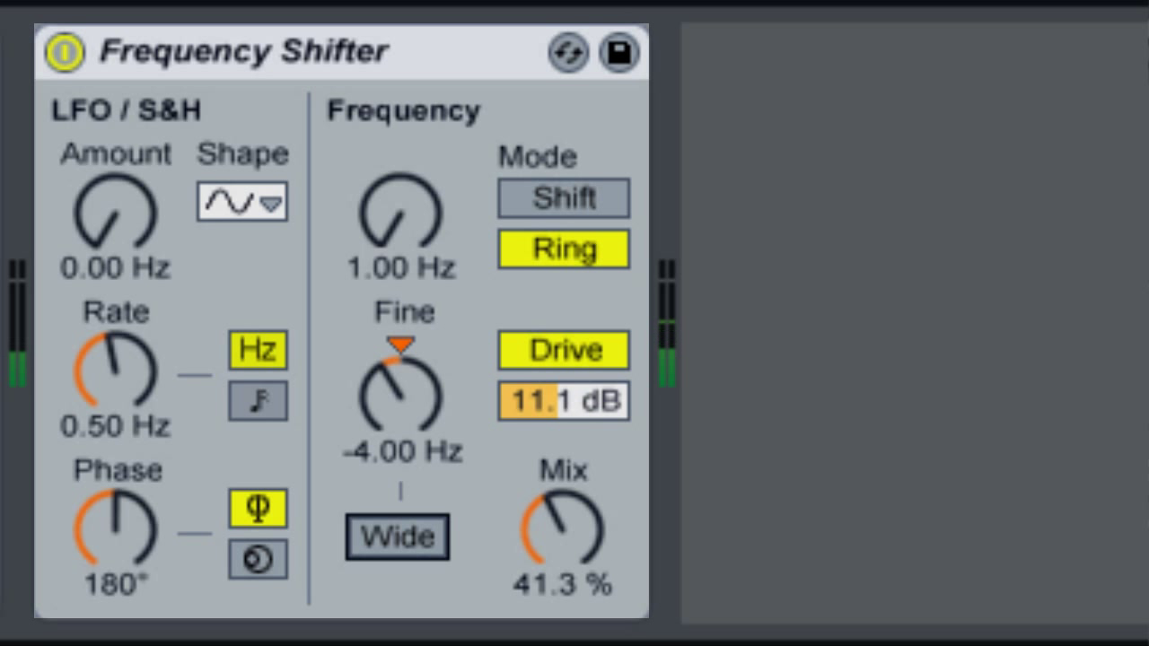
{"action": "left_click_drag", "start_coordinate": [564, 530], "coordinate": [559, 527]}
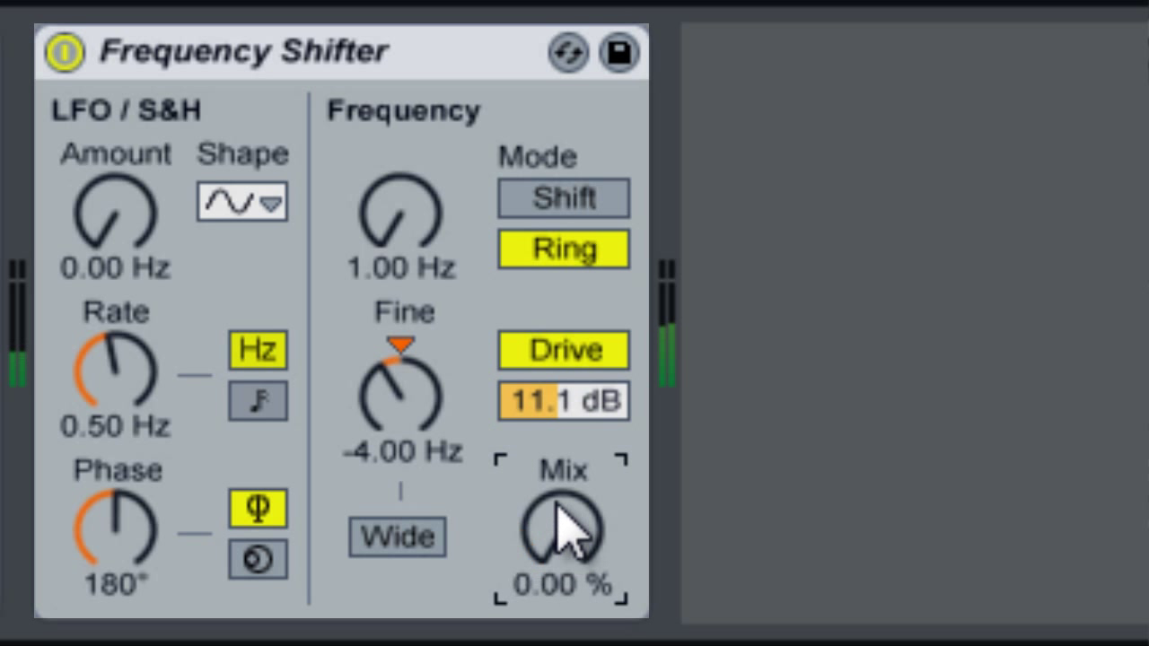
{"action": "left_click", "coordinate": [587, 199]}
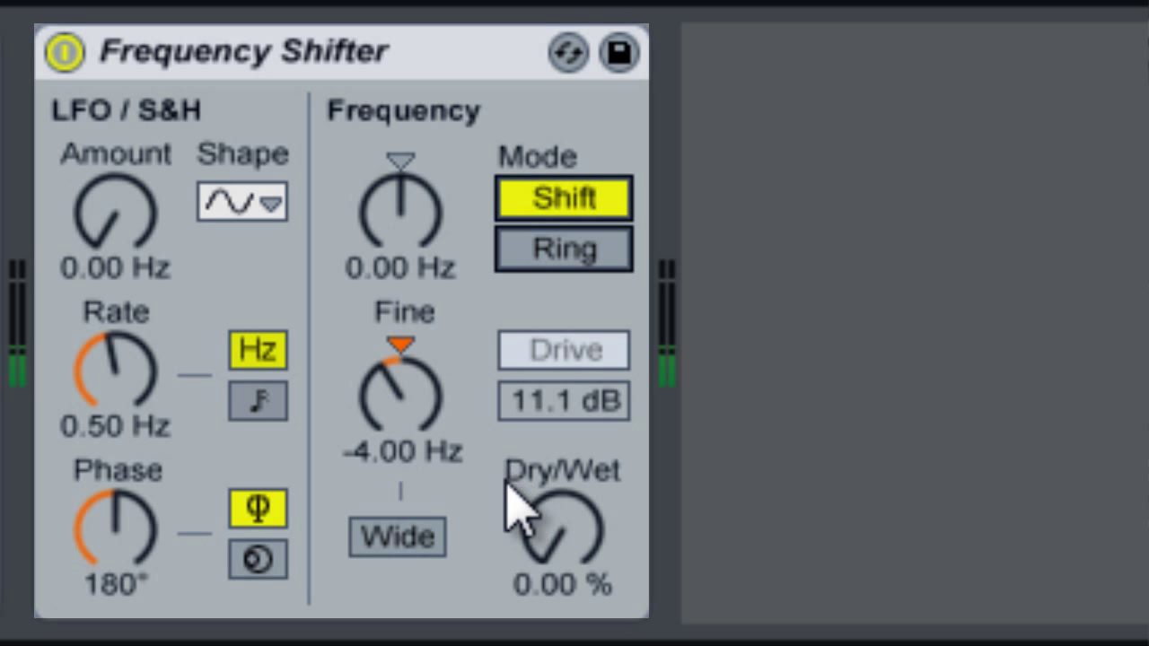
Step: Reset the Fine frequency and raise it to 10.2 Hz
{"action": "left_click", "coordinate": [409, 418]}
{"action": "key", "text": "Delete"}
{"action": "scroll", "coordinate": [409, 427], "scroll_direction": "up", "scroll_amount": 15}
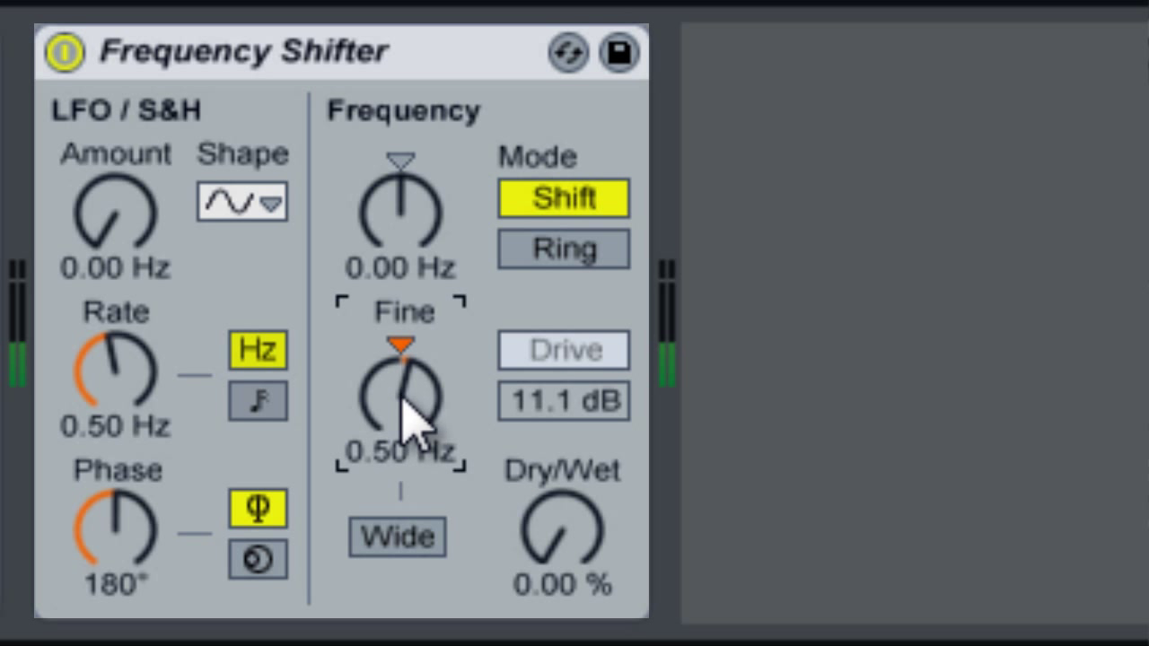
{"action": "scroll", "coordinate": [399, 400], "scroll_direction": "up", "scroll_amount": 10}
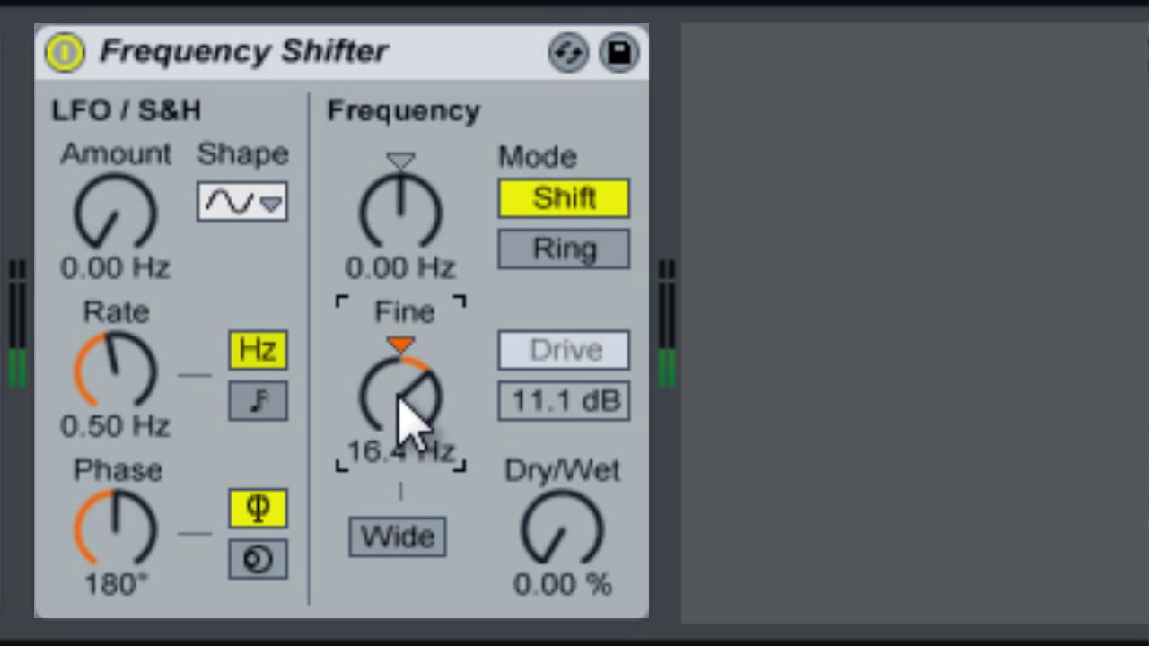
{"action": "scroll", "coordinate": [405, 417], "scroll_direction": "down", "scroll_amount": 2}
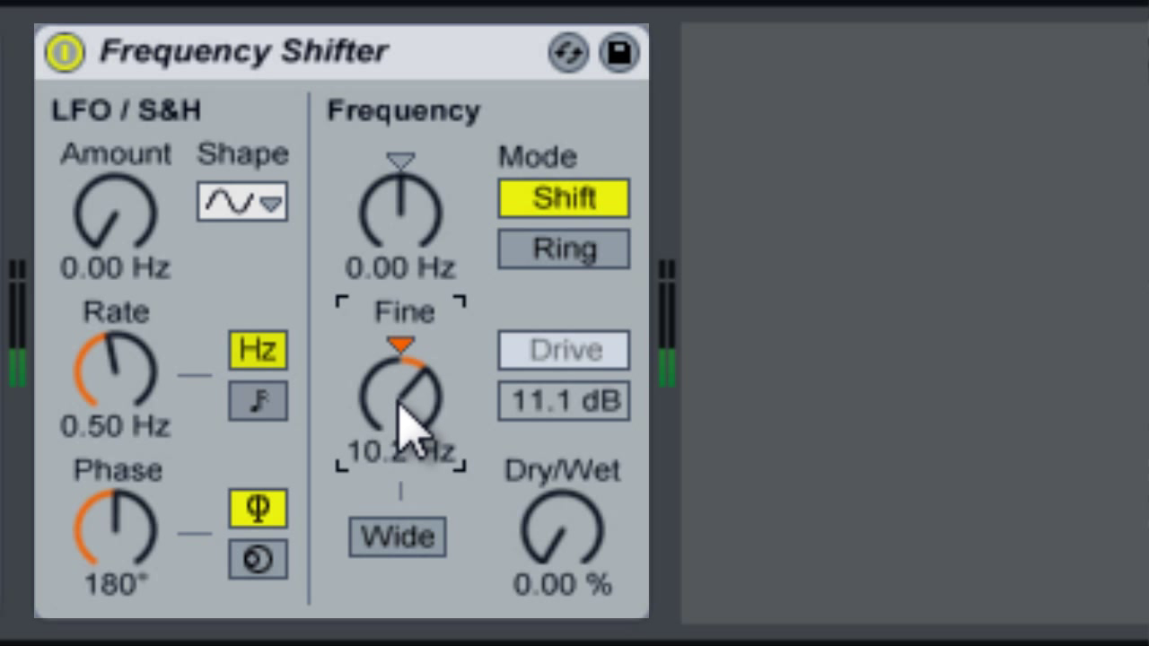
Step: Raise the Dry/Wet gradually to 100 %
{"action": "left_click", "coordinate": [565, 526]}
{"action": "scroll", "coordinate": [557, 526], "scroll_direction": "up", "scroll_amount": 12}
{"action": "scroll", "coordinate": [552, 507], "scroll_direction": "up", "scroll_amount": 12}
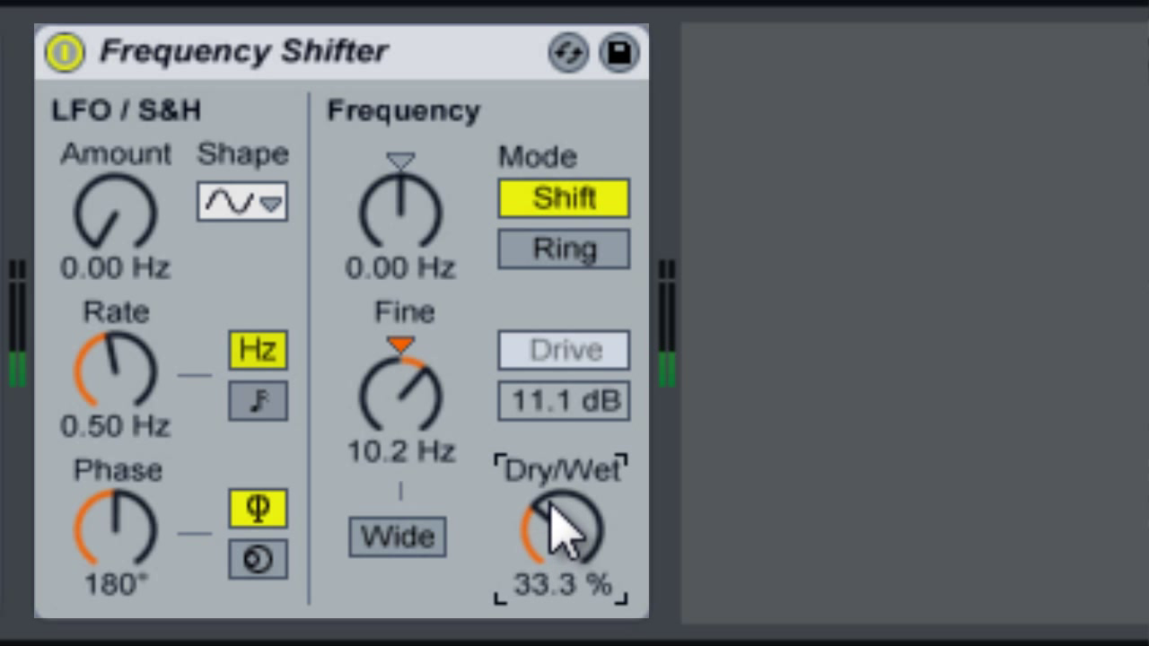
{"action": "scroll", "coordinate": [561, 534], "scroll_direction": "up", "scroll_amount": 14}
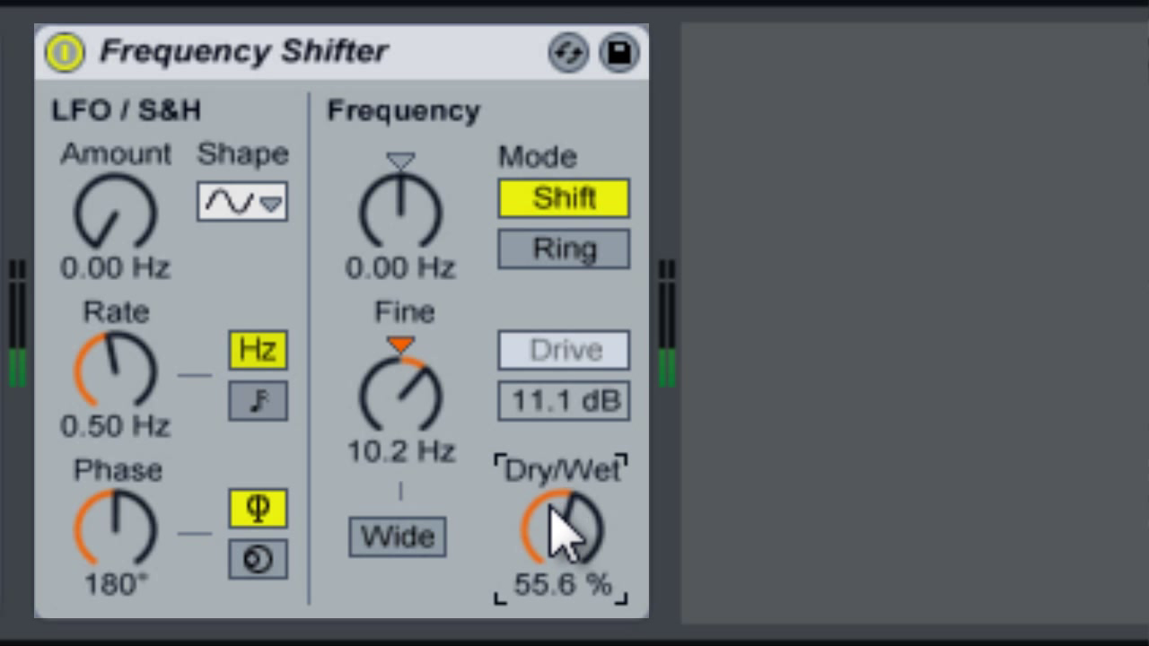
{"action": "scroll", "coordinate": [552, 510], "scroll_direction": "up", "scroll_amount": 15}
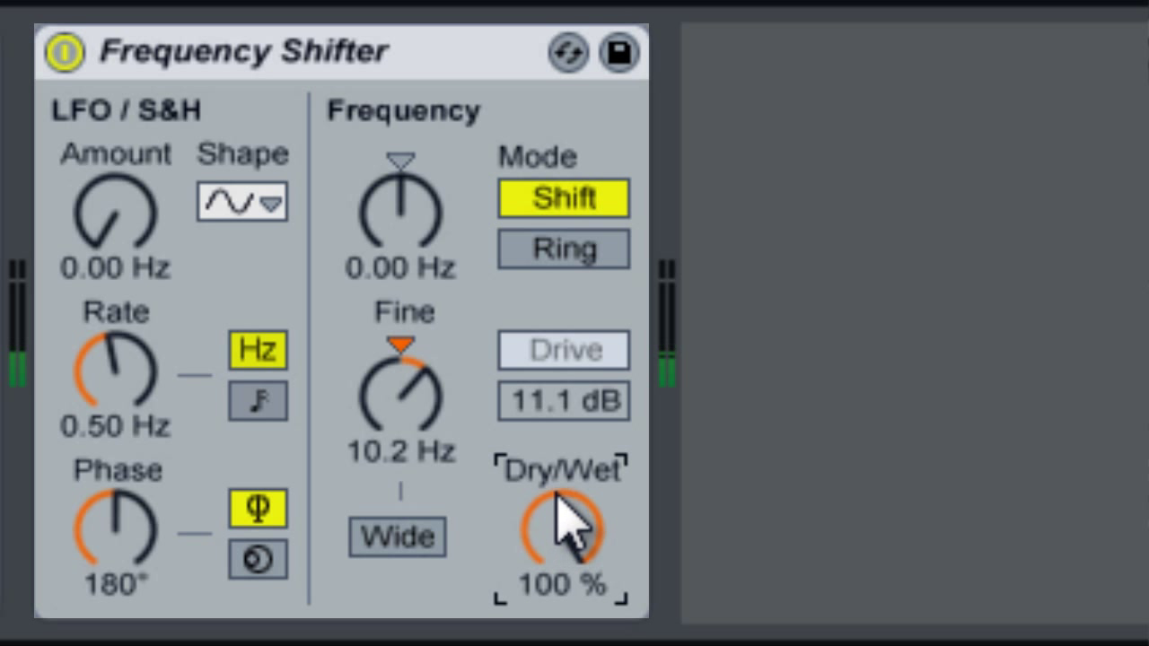
Step: Sweep the Fine frequency up to 500 Hz and bring it back down to 75.9 Hz
{"action": "left_click", "coordinate": [438, 382]}
{"action": "scroll", "coordinate": [440, 395], "scroll_direction": "up", "scroll_amount": 15}
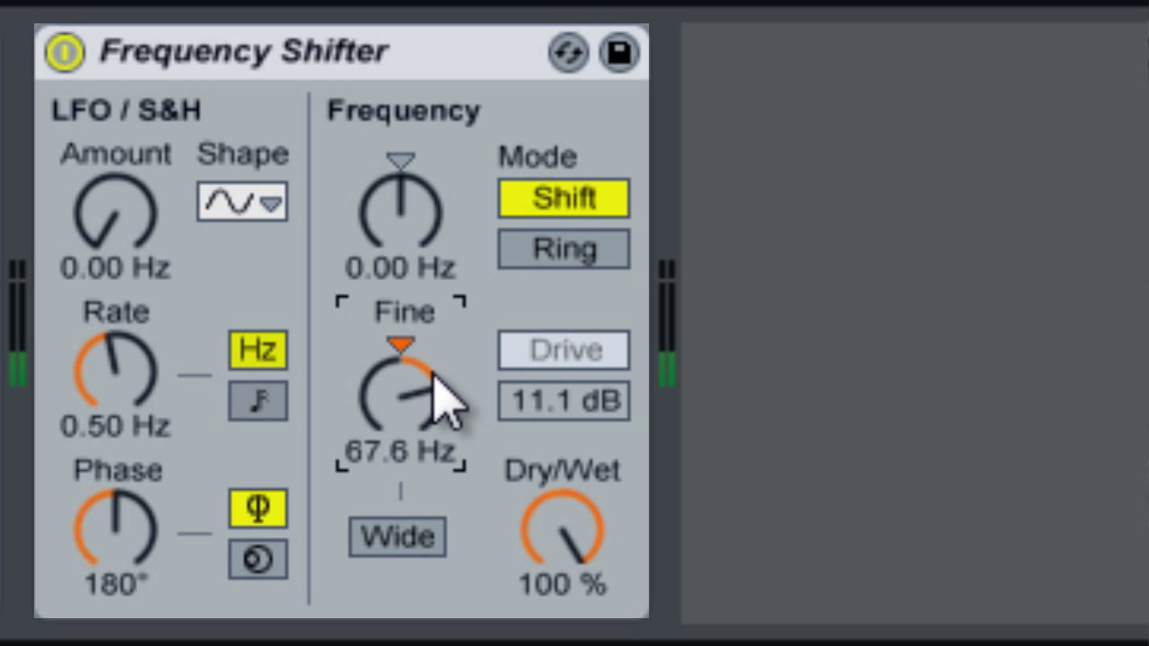
{"action": "scroll", "coordinate": [440, 395], "scroll_direction": "up", "scroll_amount": 10}
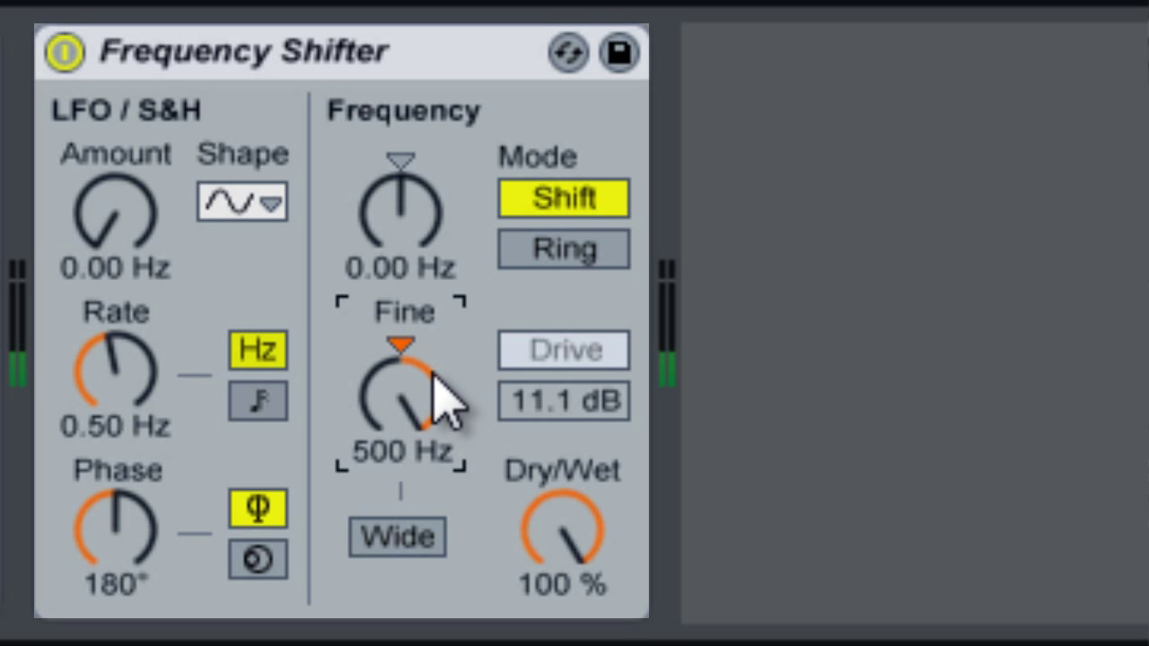
{"action": "scroll", "coordinate": [440, 396], "scroll_direction": "down", "scroll_amount": 15}
{"action": "scroll", "coordinate": [442, 397], "scroll_direction": "up", "scroll_amount": 3}
{"action": "scroll", "coordinate": [442, 397], "scroll_direction": "up", "scroll_amount": 4}
{"action": "scroll", "coordinate": [442, 397], "scroll_direction": "down", "scroll_amount": 2}
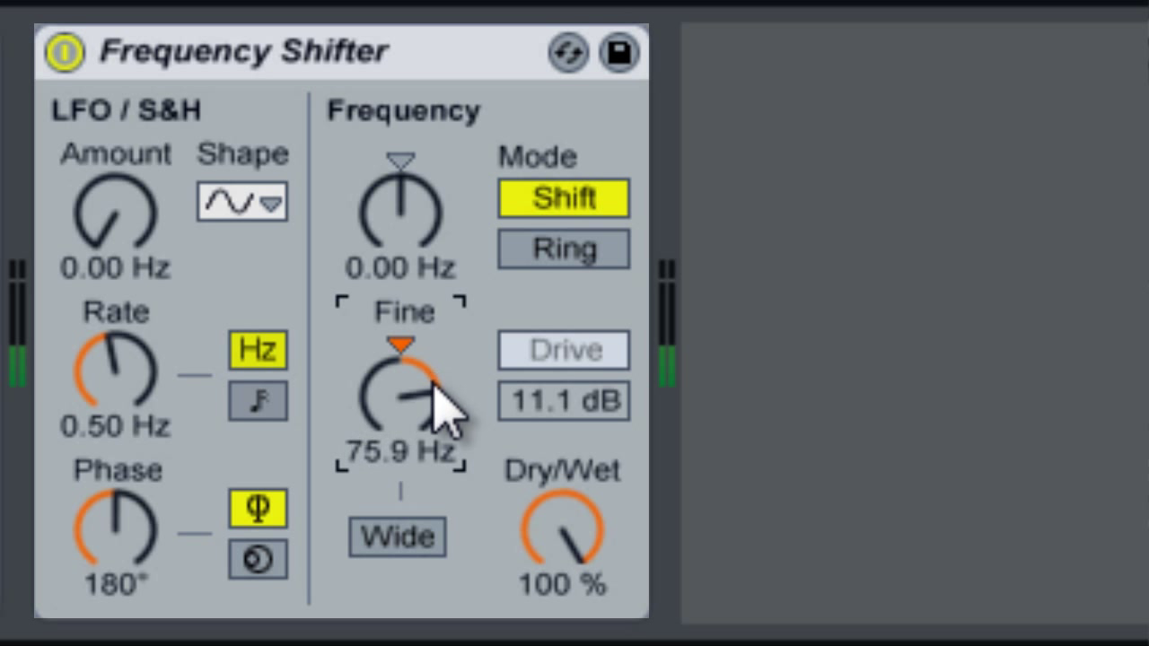
Step: Lower the Fine frequency to 32.0 Hz and bring the Dry/Wet down to 39.7 %
{"action": "scroll", "coordinate": [440, 400], "scroll_direction": "down", "scroll_amount": 2}
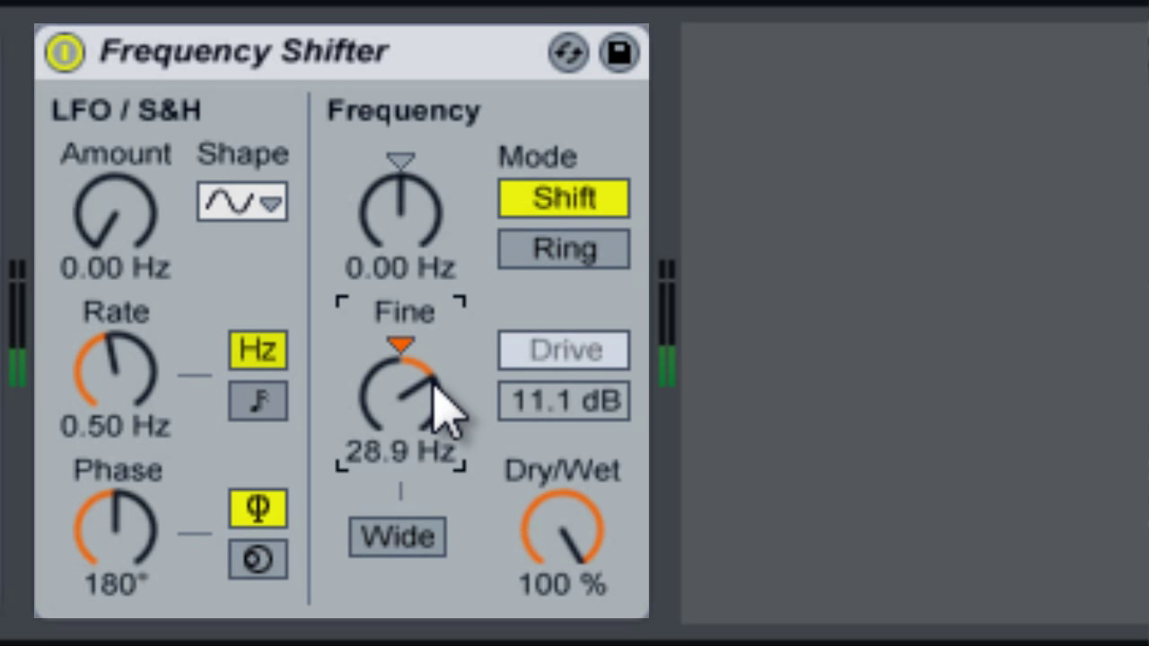
{"action": "scroll", "coordinate": [440, 400], "scroll_direction": "up", "scroll_amount": 1}
{"action": "scroll", "coordinate": [592, 563], "scroll_direction": "down", "scroll_amount": 8}
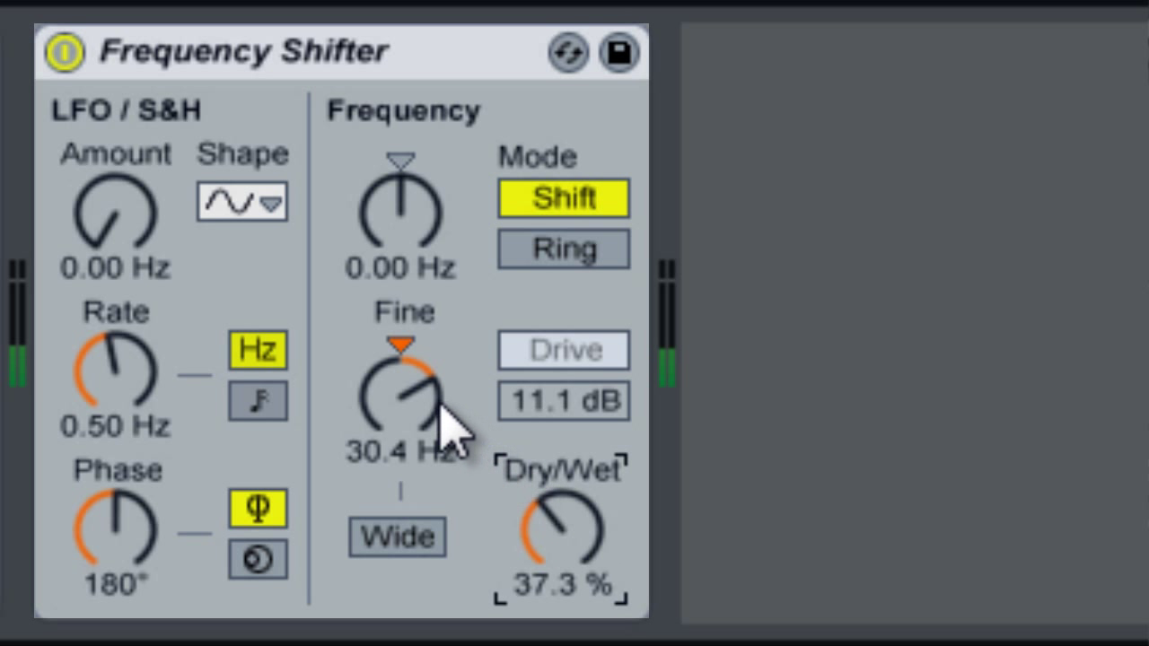
{"action": "scroll", "coordinate": [429, 429], "scroll_direction": "up", "scroll_amount": 1}
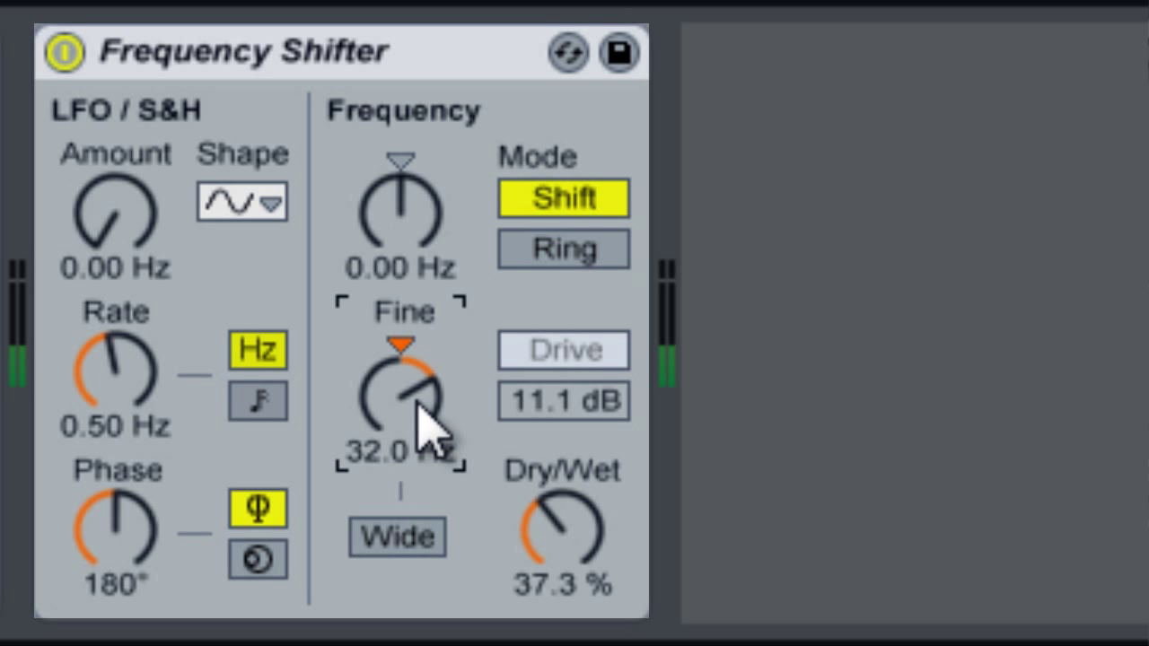
{"action": "scroll", "coordinate": [565, 543], "scroll_direction": "down", "scroll_amount": 4}
{"action": "scroll", "coordinate": [564, 538], "scroll_direction": "up", "scroll_amount": 3}
{"action": "scroll", "coordinate": [563, 537], "scroll_direction": "up", "scroll_amount": 1}
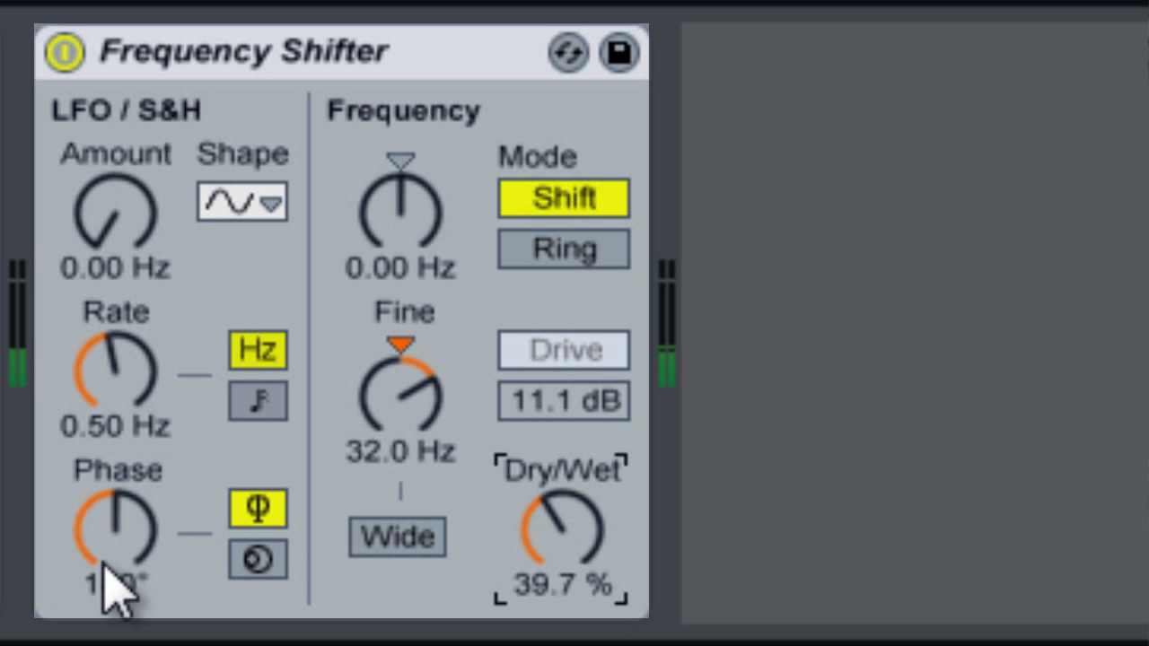
Step: Raise the LFO Amount to 2.08 Hz and choose the random sample-and-hold waveform as its shape
{"action": "scroll", "coordinate": [123, 220], "scroll_direction": "up", "scroll_amount": 5}
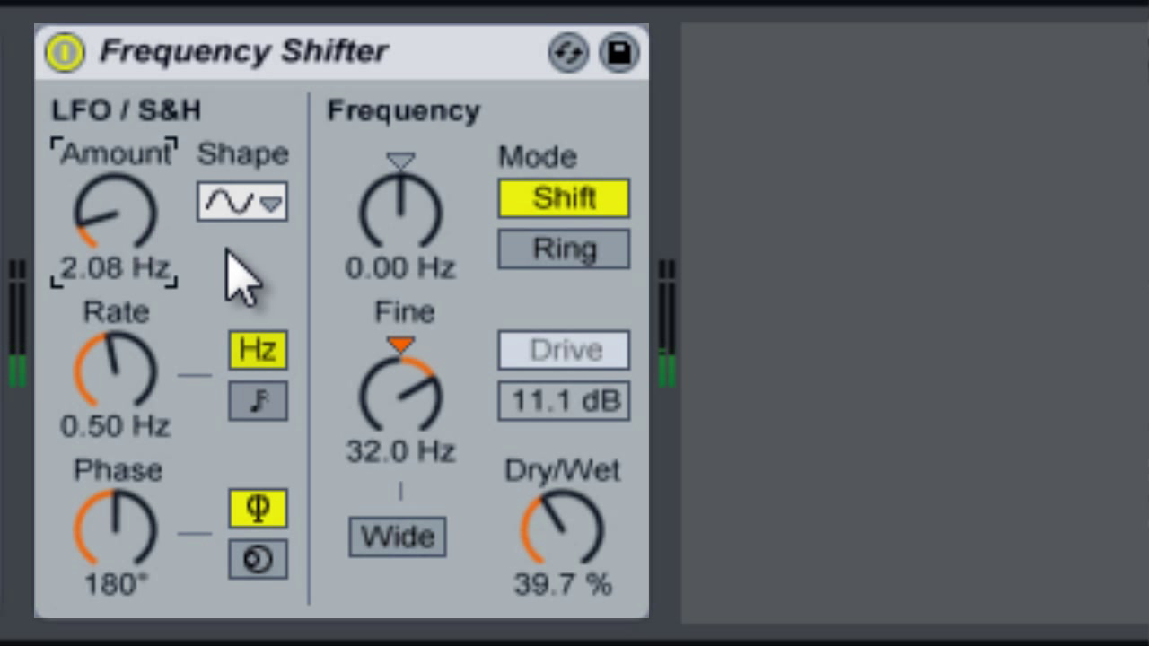
{"action": "left_click", "coordinate": [268, 204]}
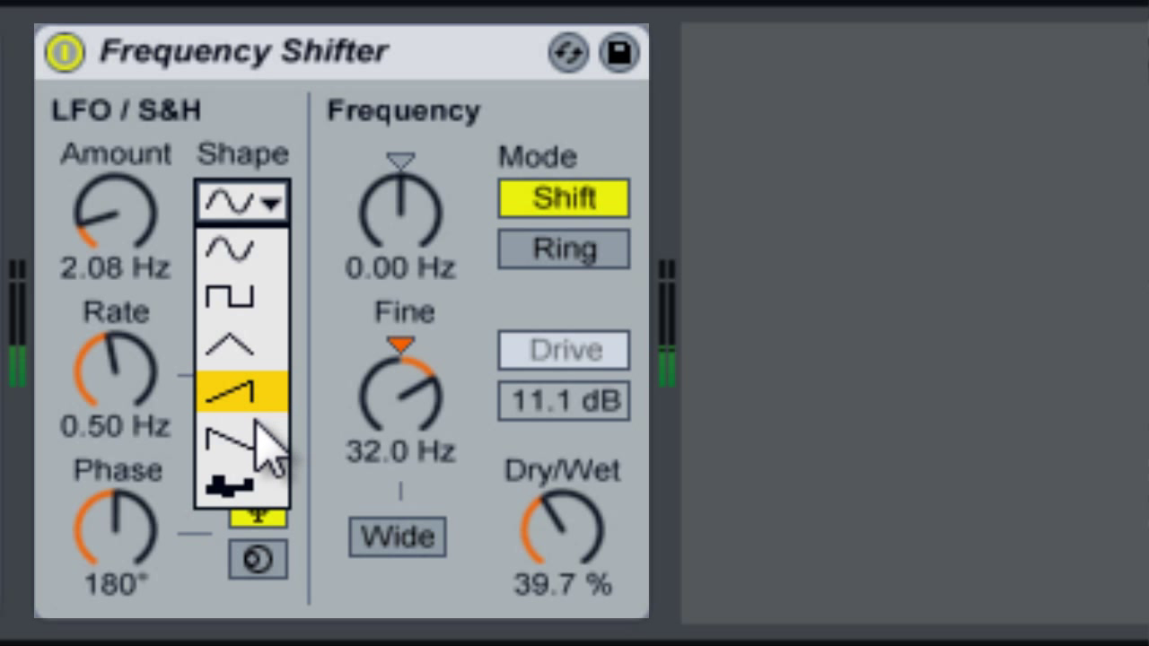
{"action": "left_click", "coordinate": [235, 488]}
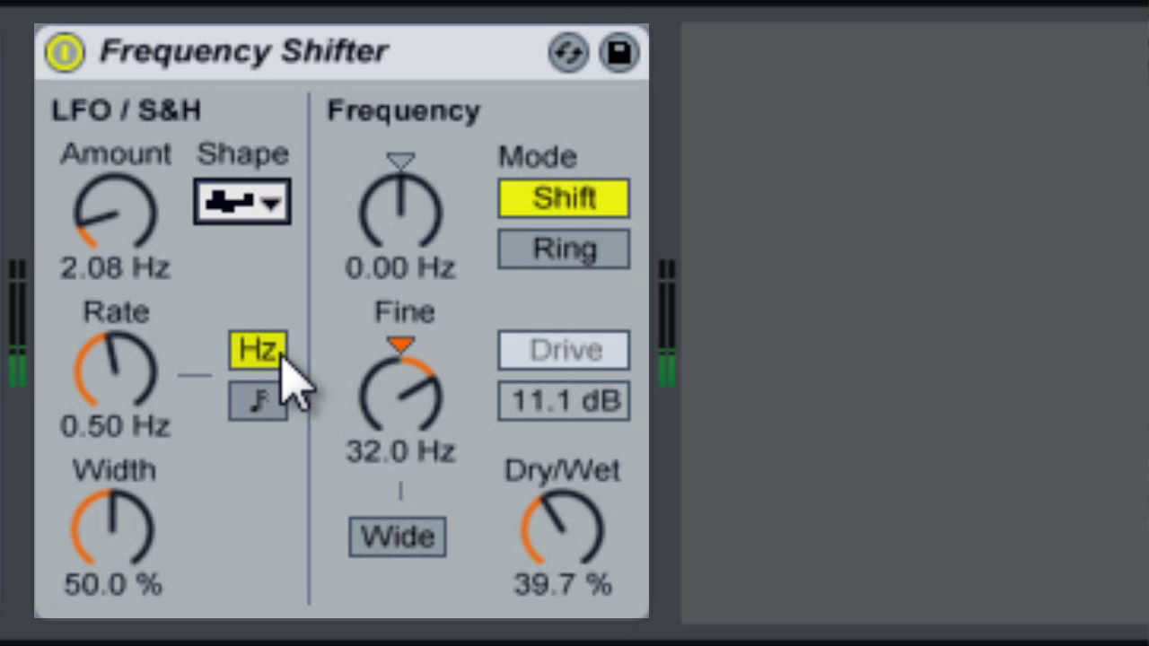
Step: Switch the LFO to tempo-synced rate, set the Rate to 3/16 and raise the Amount to 16.1 Hz
{"action": "left_click", "coordinate": [259, 413]}
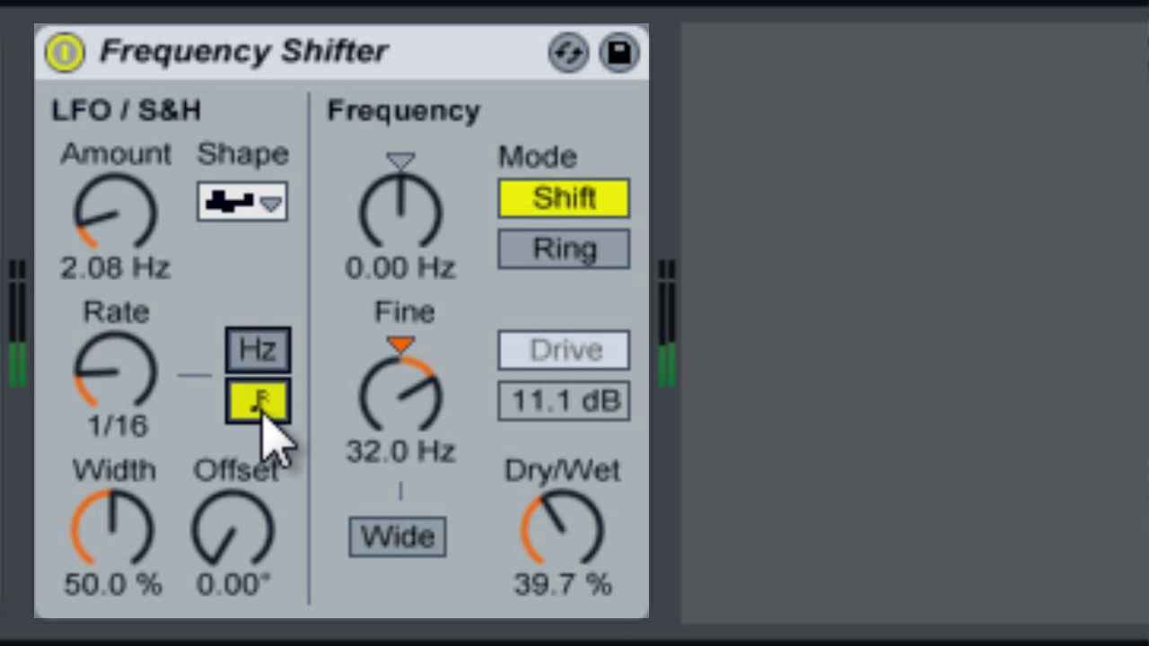
{"action": "left_click", "coordinate": [148, 404]}
{"action": "left_click_drag", "start_coordinate": [148, 408], "coordinate": [126, 386]}
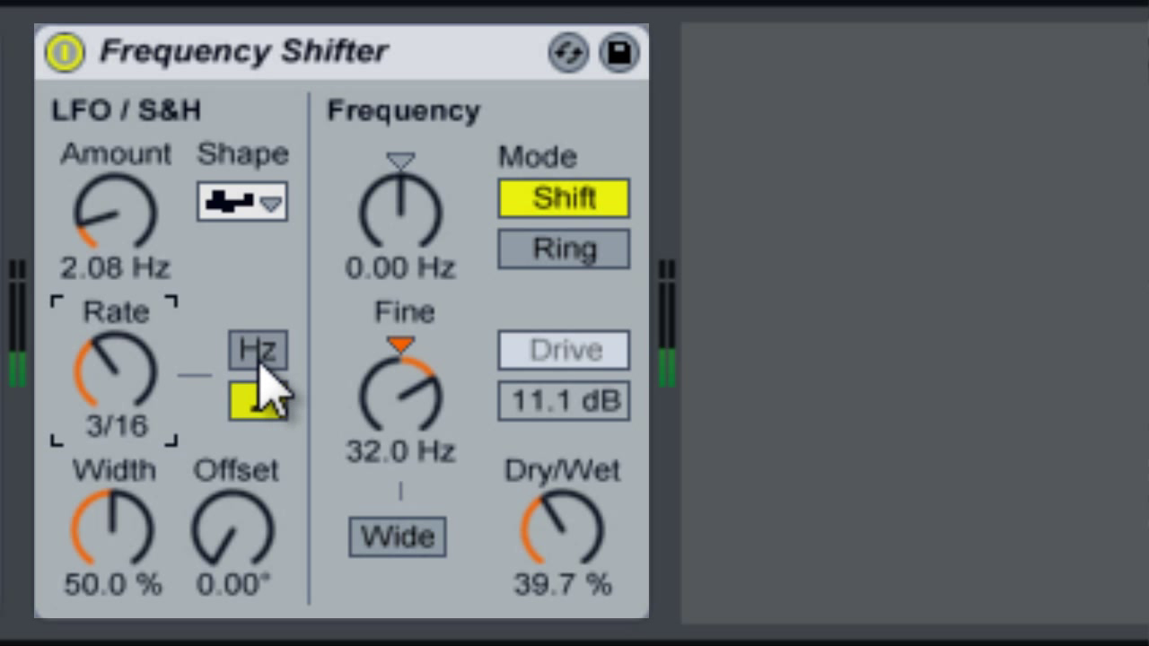
{"action": "left_click_drag", "start_coordinate": [140, 256], "coordinate": [149, 255]}
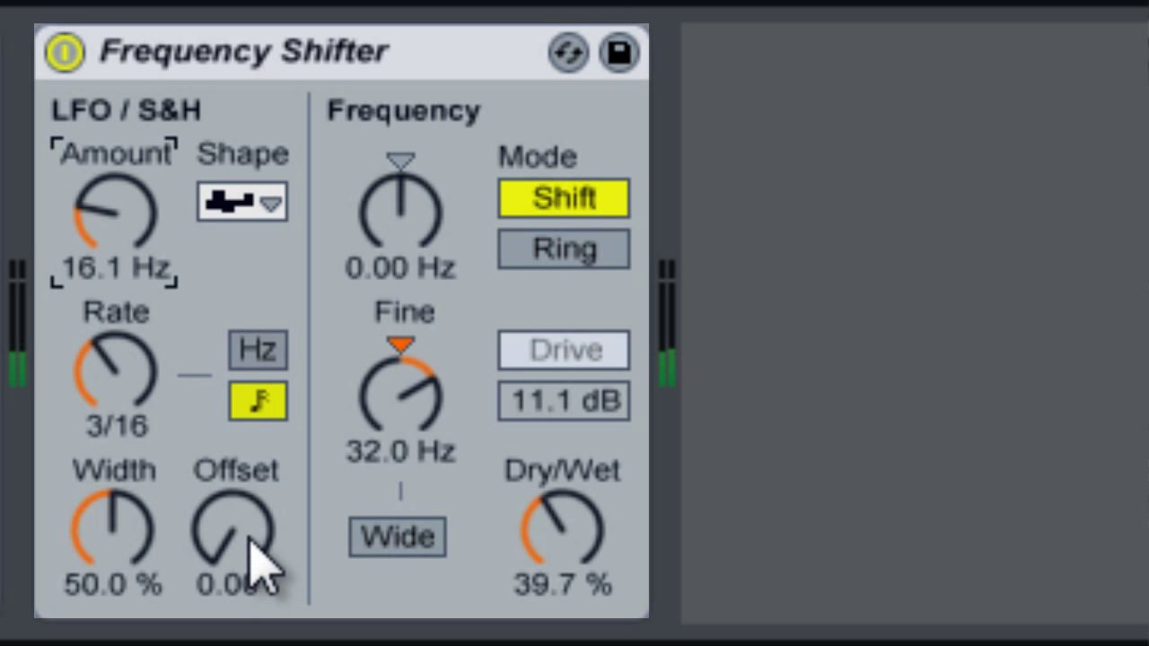
Step: Switch the Frequency Shifter to Ring mode and lower the Fine frequency to 15.4 Hz
{"action": "left_click", "coordinate": [574, 261]}
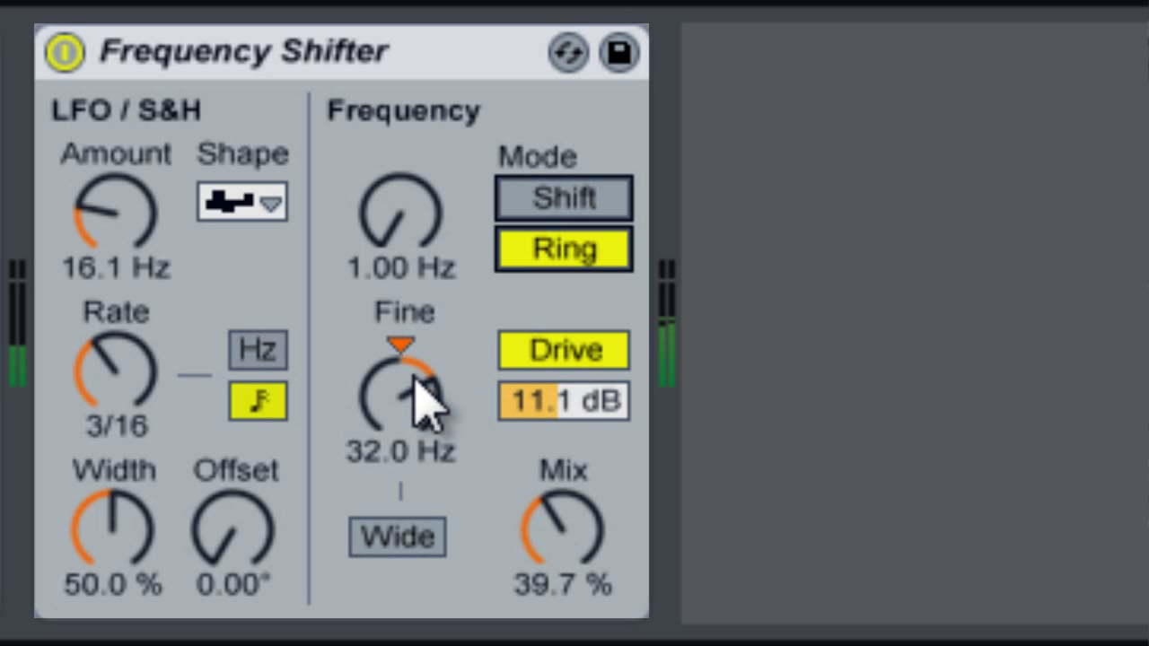
{"action": "scroll", "coordinate": [422, 404], "scroll_direction": "down", "scroll_amount": 5}
{"action": "scroll", "coordinate": [422, 409], "scroll_direction": "down", "scroll_amount": 2}
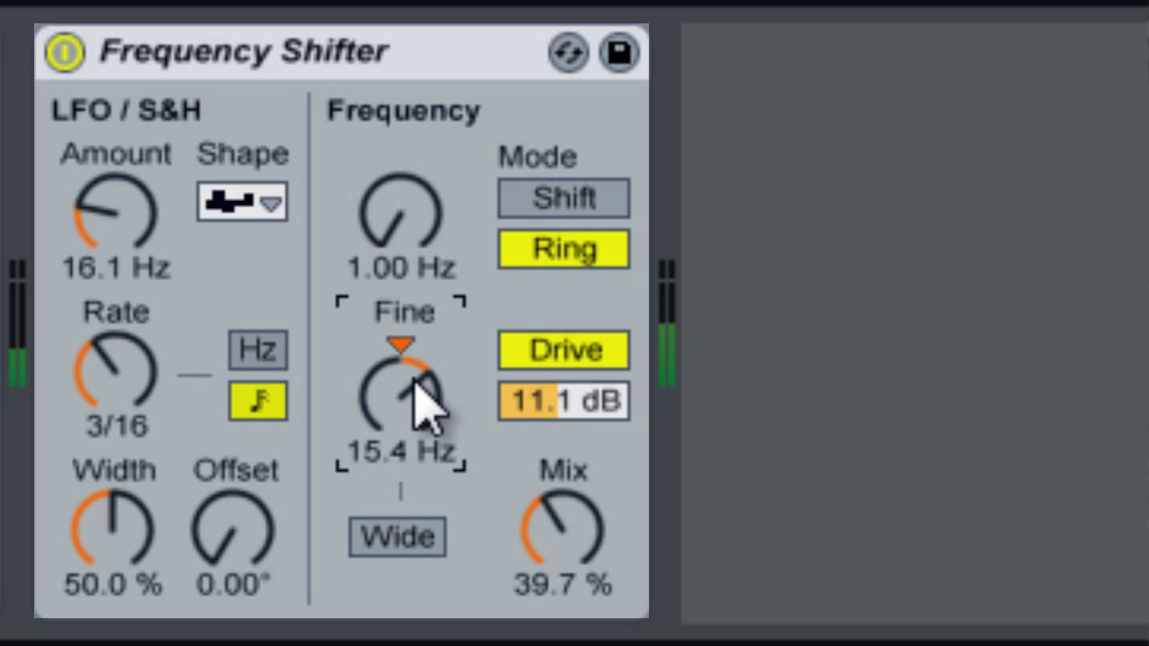
Step: Change the LFO shape to a square wave and raise the Fine frequency to 32.0 Hz
{"action": "left_click", "coordinate": [242, 202]}
{"action": "left_click", "coordinate": [270, 310]}
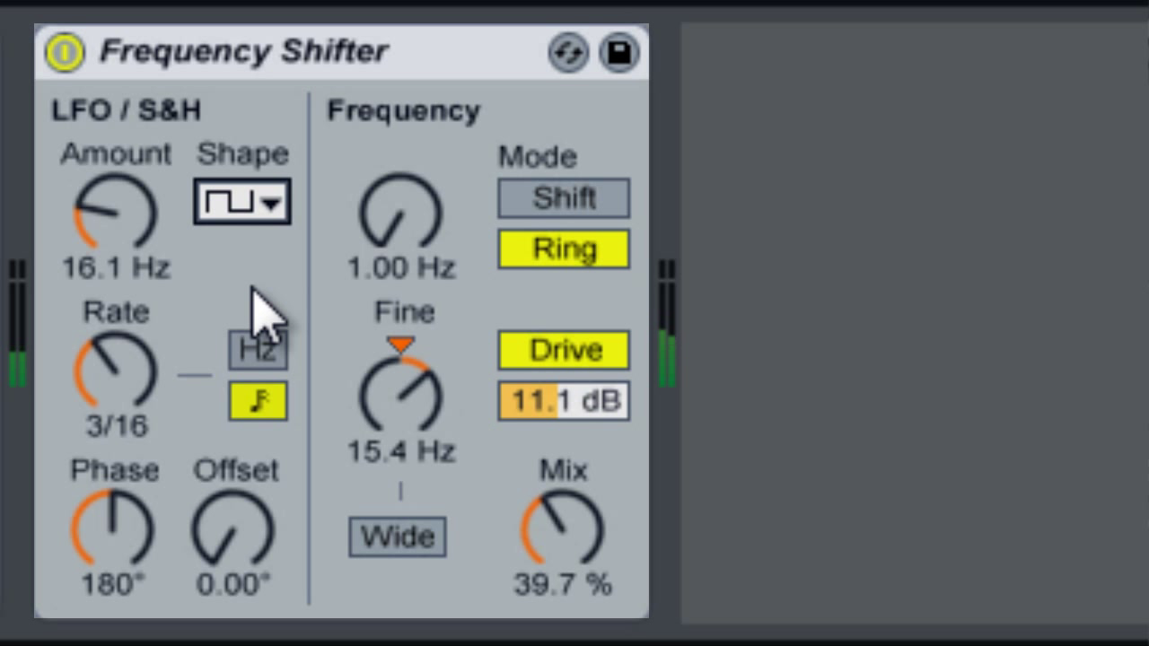
{"action": "scroll", "coordinate": [410, 423], "scroll_direction": "up", "scroll_amount": 3}
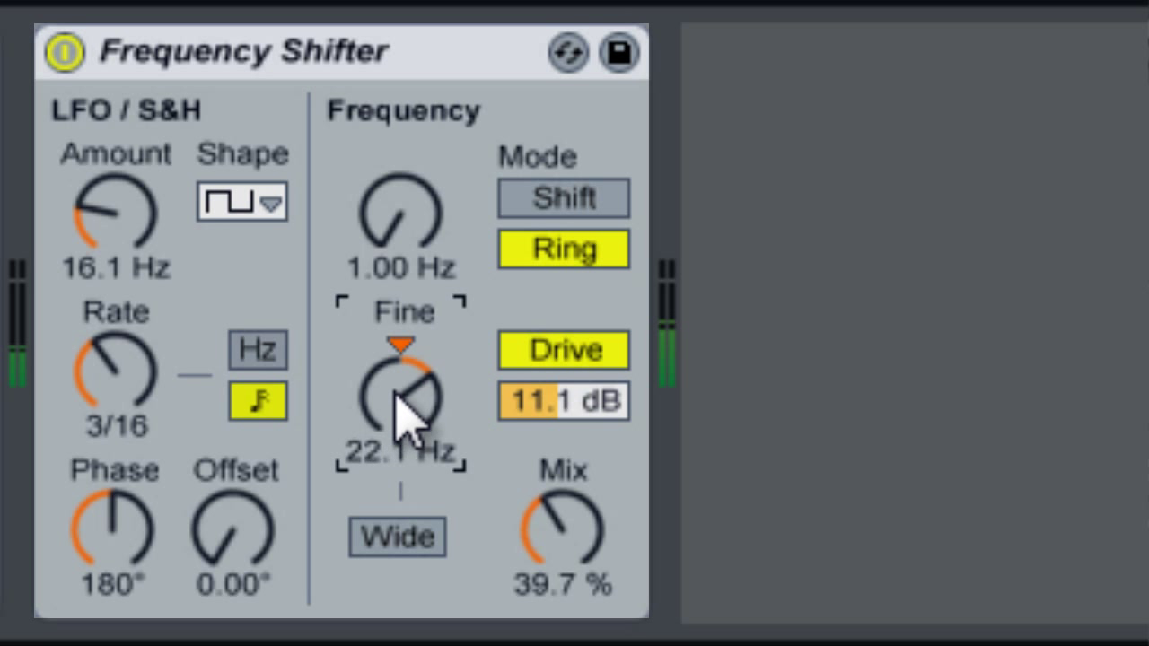
{"action": "scroll", "coordinate": [397, 396], "scroll_direction": "up", "scroll_amount": 3}
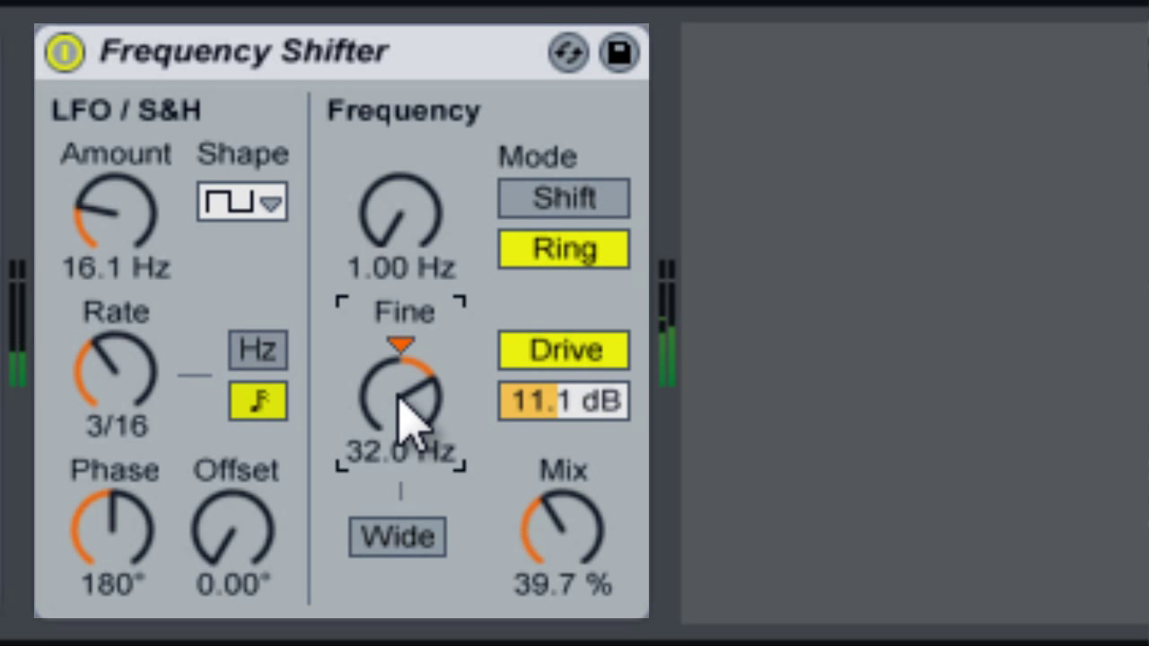
Step: Sweep the LFO Phase down below 55° and bring it back up to 237°
{"action": "left_click", "coordinate": [121, 539]}
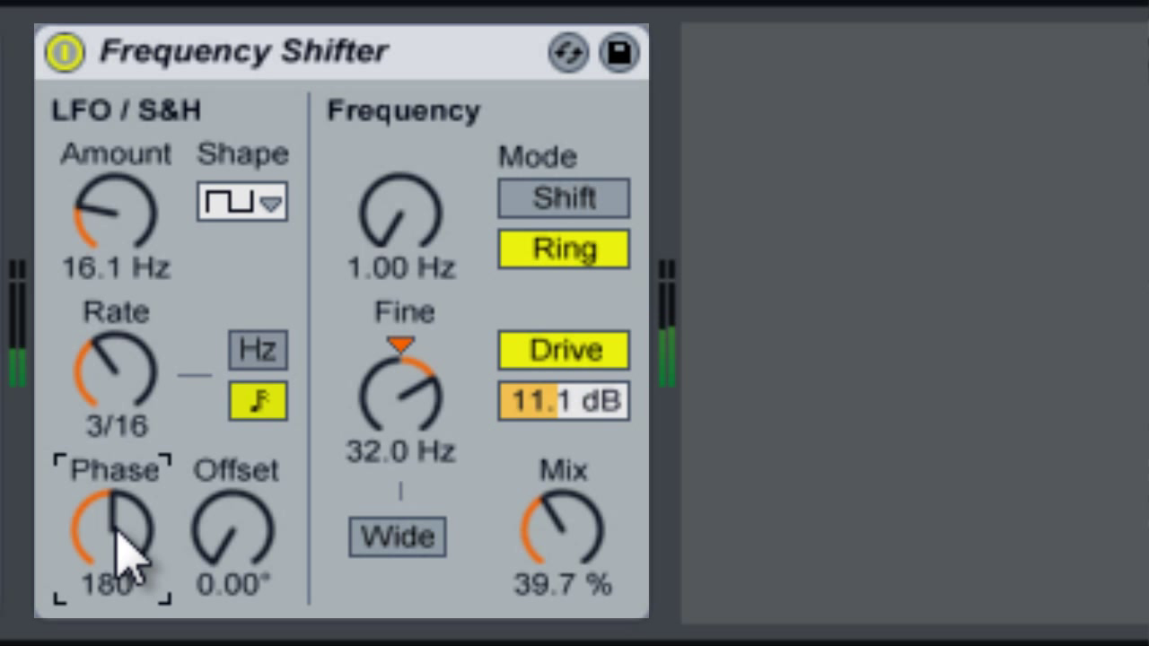
{"action": "scroll", "coordinate": [126, 555], "scroll_direction": "down", "scroll_amount": 4}
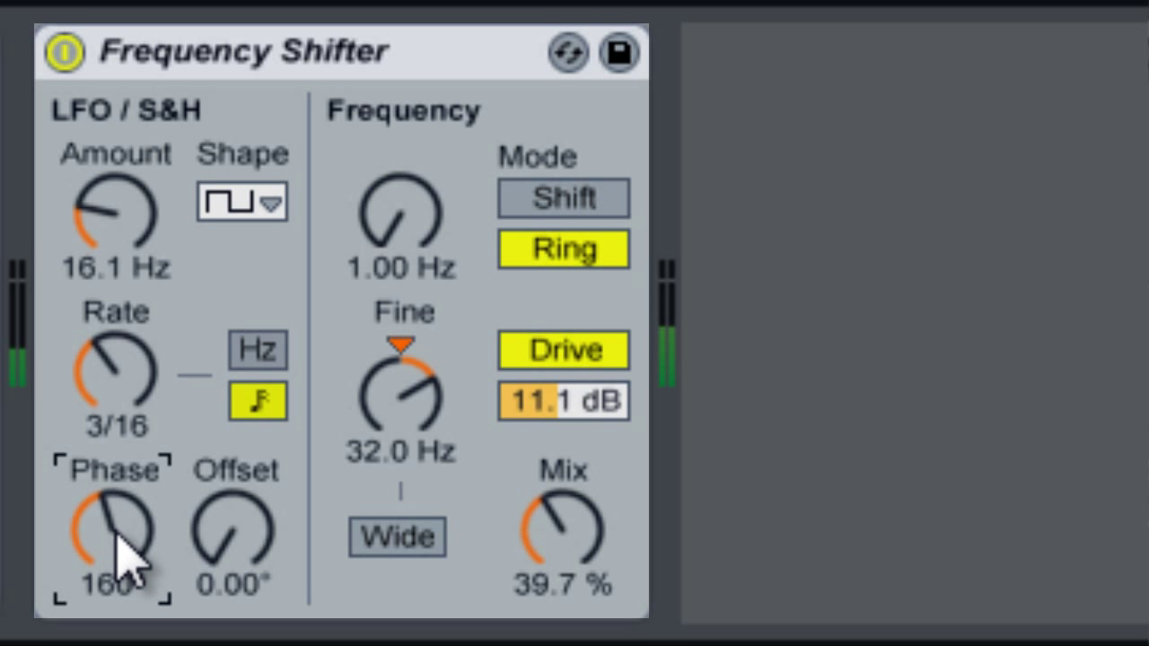
{"action": "scroll", "coordinate": [126, 556], "scroll_direction": "down", "scroll_amount": 2}
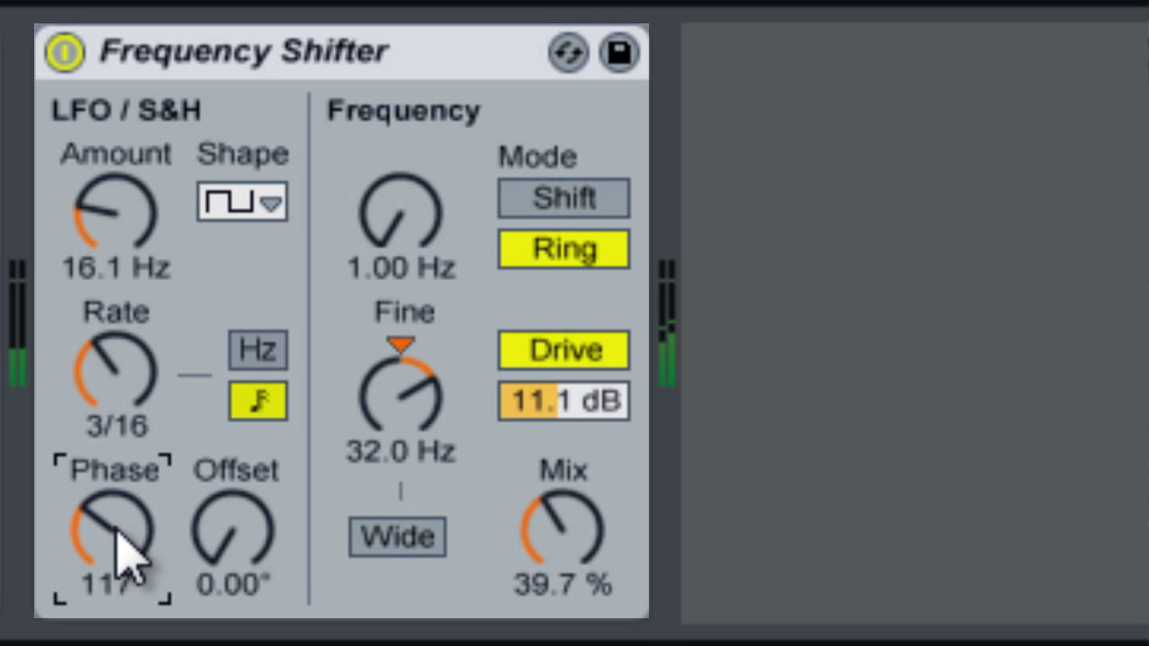
{"action": "scroll", "coordinate": [125, 557], "scroll_direction": "down", "scroll_amount": 2}
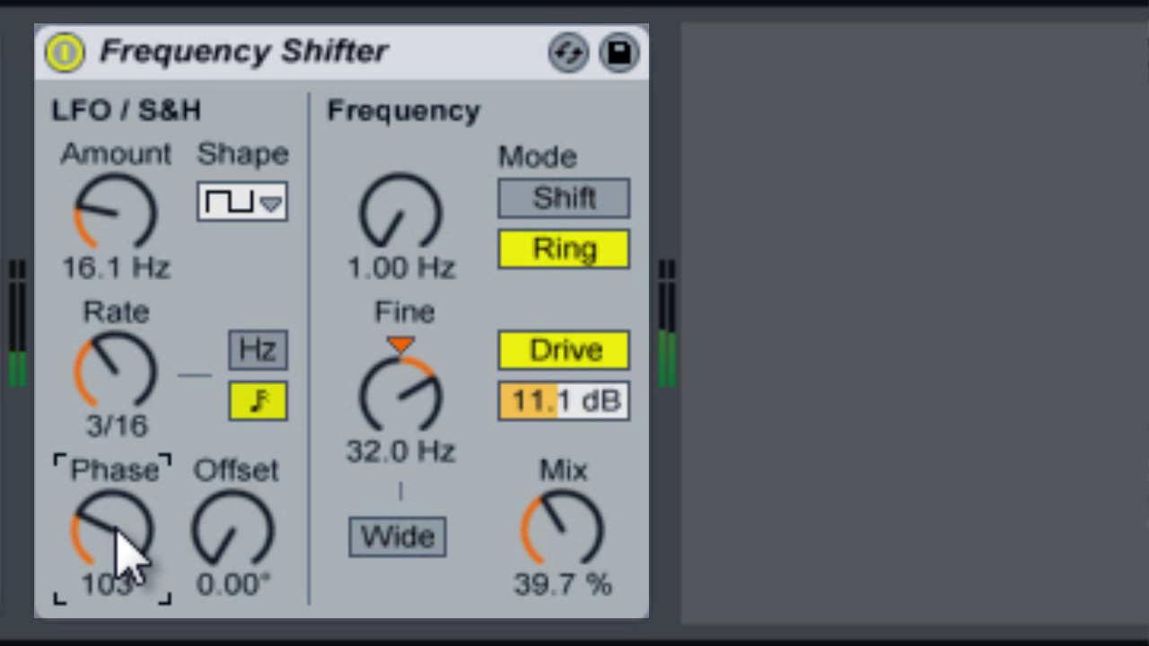
{"action": "scroll", "coordinate": [126, 556], "scroll_direction": "down", "scroll_amount": 3}
{"action": "scroll", "coordinate": [126, 557], "scroll_direction": "down", "scroll_amount": 3}
{"action": "scroll", "coordinate": [126, 557], "scroll_direction": "down", "scroll_amount": 3}
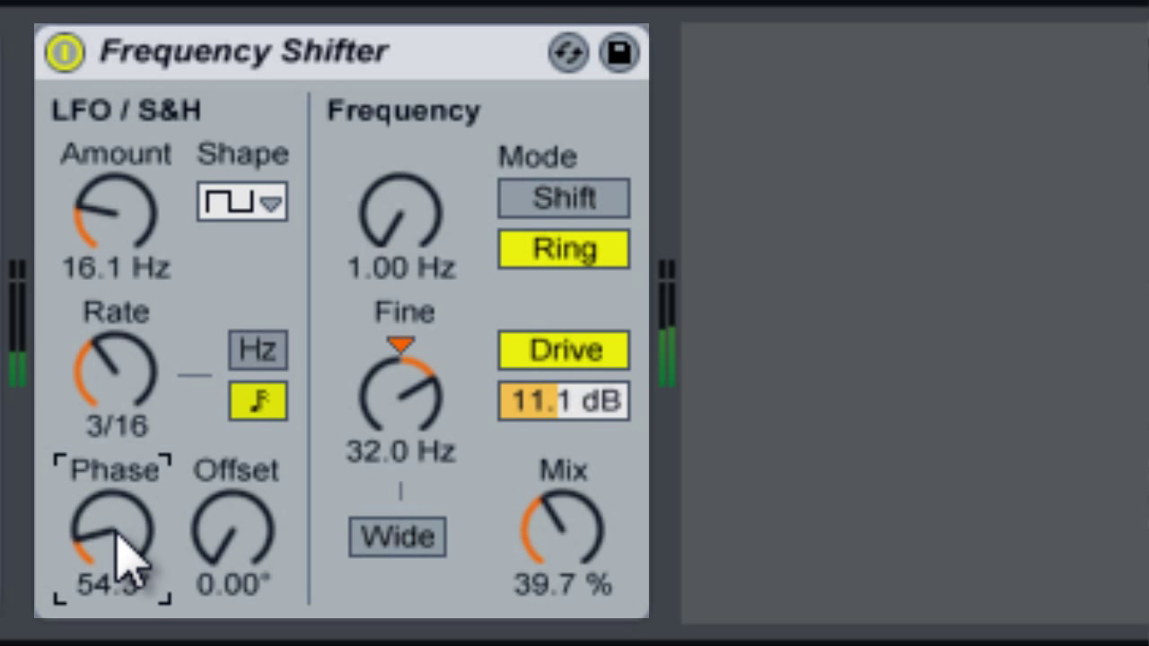
{"action": "scroll", "coordinate": [125, 557], "scroll_direction": "down", "scroll_amount": 2}
{"action": "scroll", "coordinate": [126, 557], "scroll_direction": "up", "scroll_amount": 10}
{"action": "scroll", "coordinate": [125, 556], "scroll_direction": "up", "scroll_amount": 15}
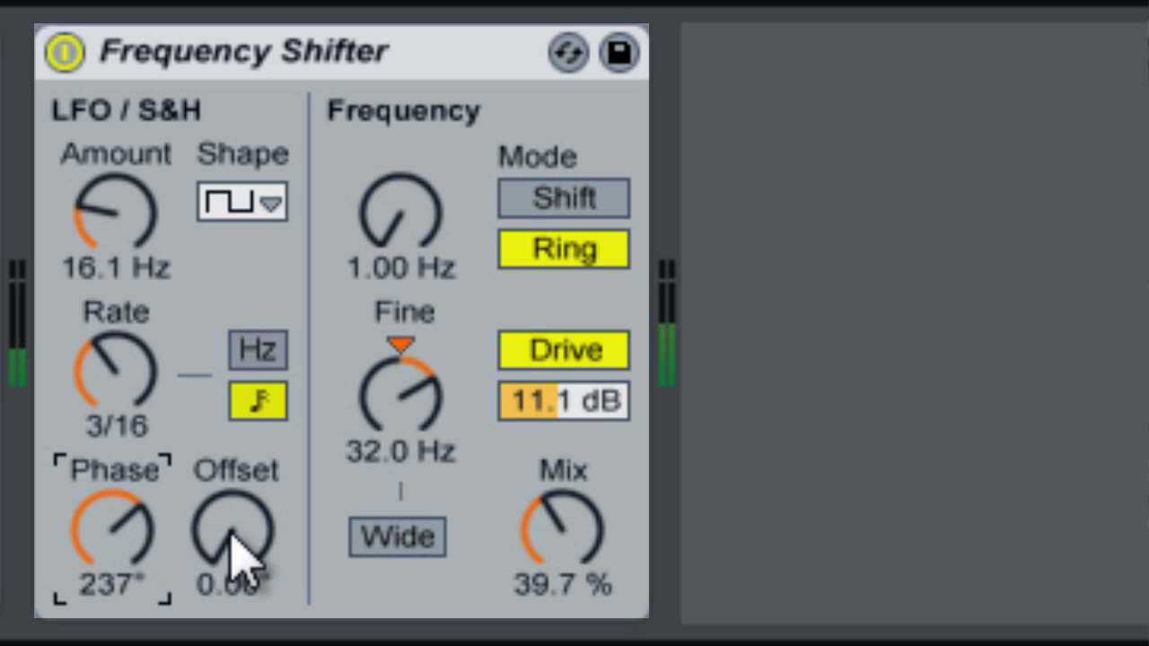
Step: Raise the LFO Offset gradually to 163°
{"action": "scroll", "coordinate": [258, 568], "scroll_direction": "up", "scroll_amount": 5}
{"action": "scroll", "coordinate": [260, 567], "scroll_direction": "up", "scroll_amount": 5}
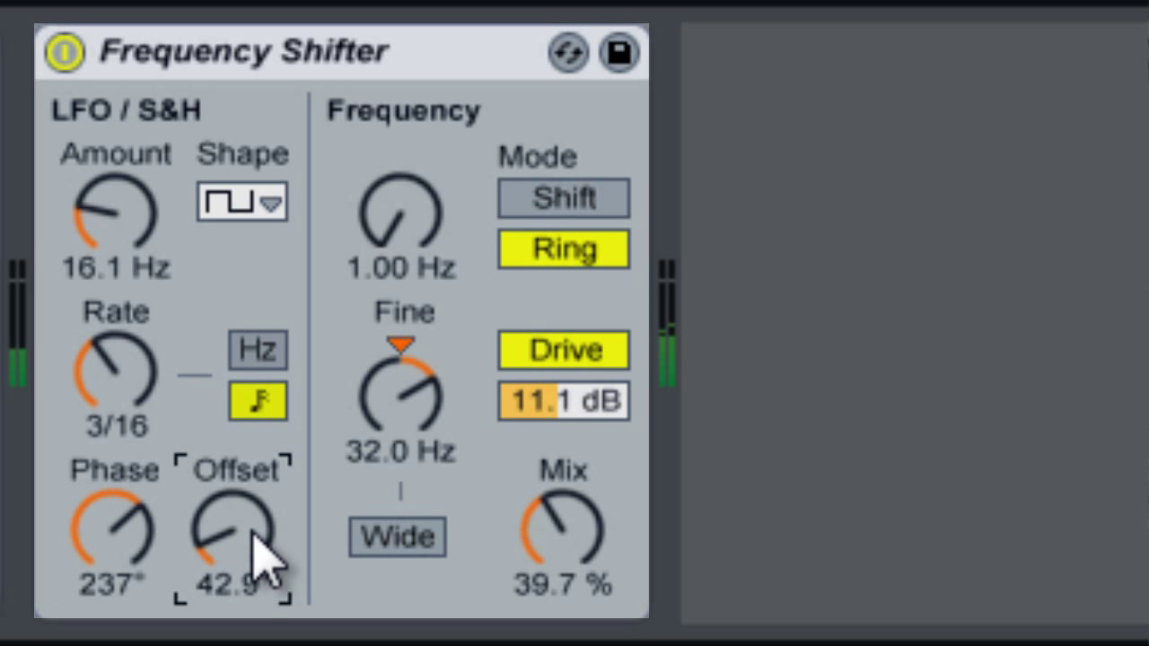
{"action": "scroll", "coordinate": [261, 566], "scroll_direction": "up", "scroll_amount": 12}
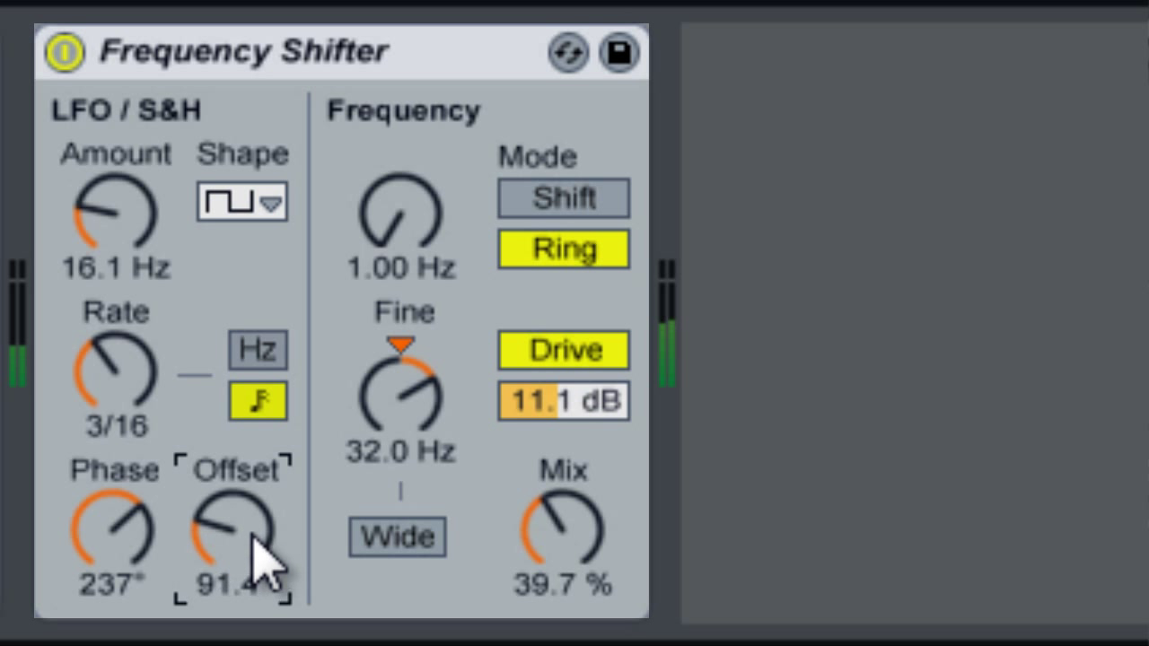
{"action": "scroll", "coordinate": [260, 563], "scroll_direction": "up", "scroll_amount": 4}
{"action": "scroll", "coordinate": [262, 563], "scroll_direction": "up", "scroll_amount": 4}
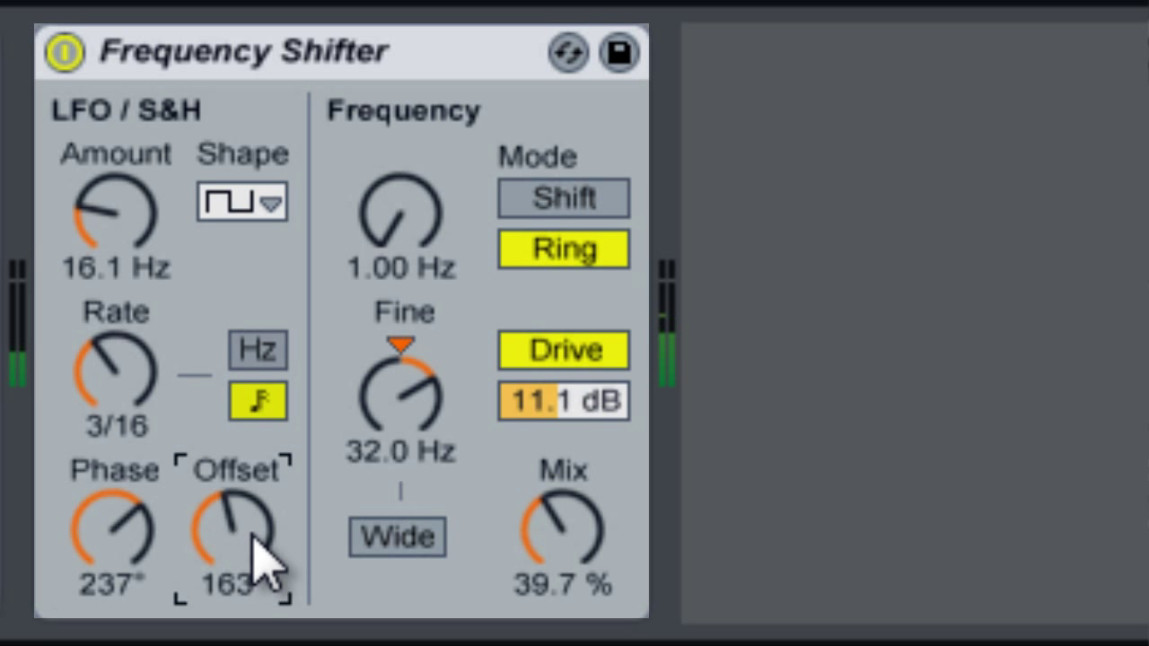
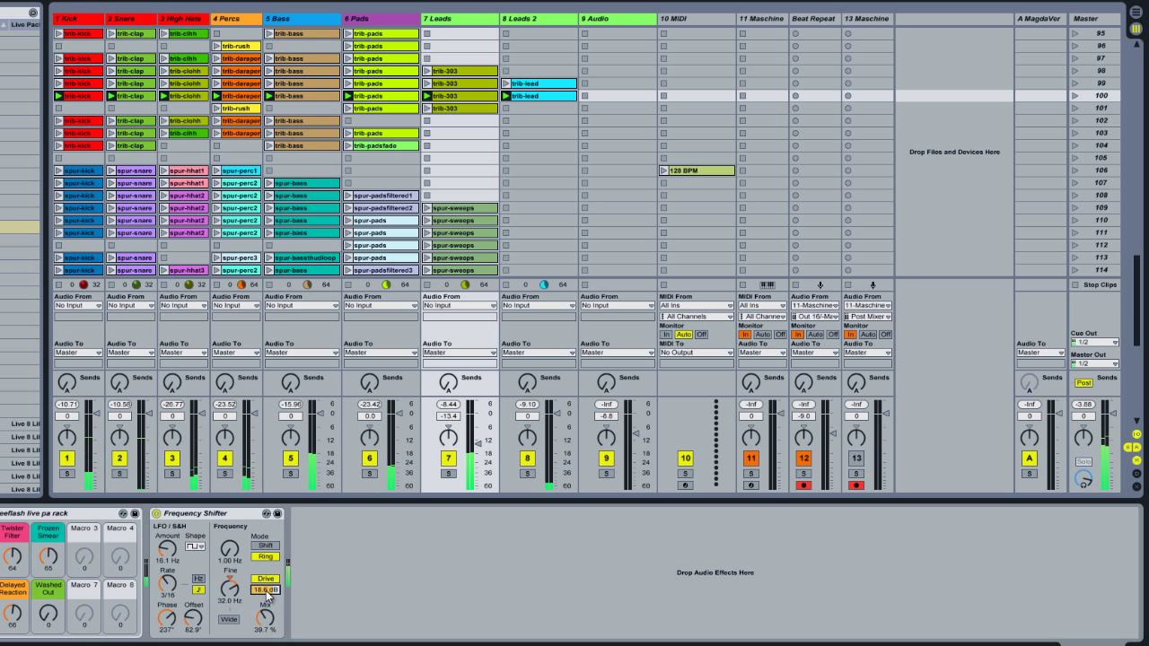
Step: Push the Drive up to 24.0 dB and lower the Leads track's volume to -16.4 dB
{"action": "left_click_drag", "start_coordinate": [268, 596], "coordinate": [268, 552]}
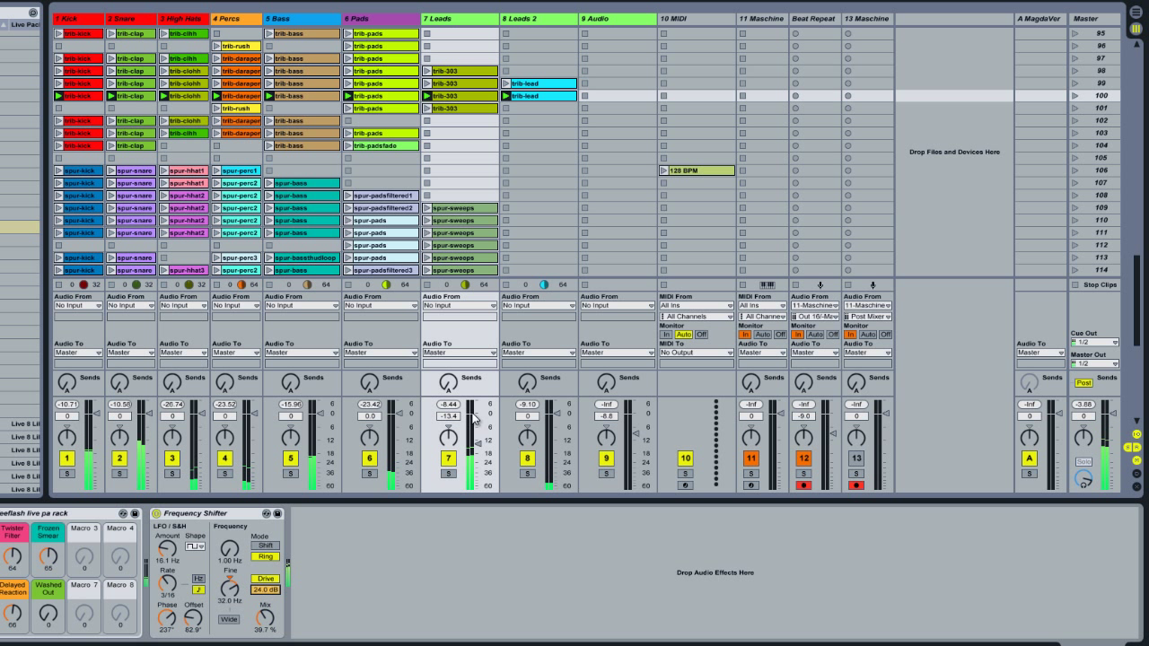
{"action": "left_click_drag", "start_coordinate": [474, 417], "coordinate": [477, 449]}
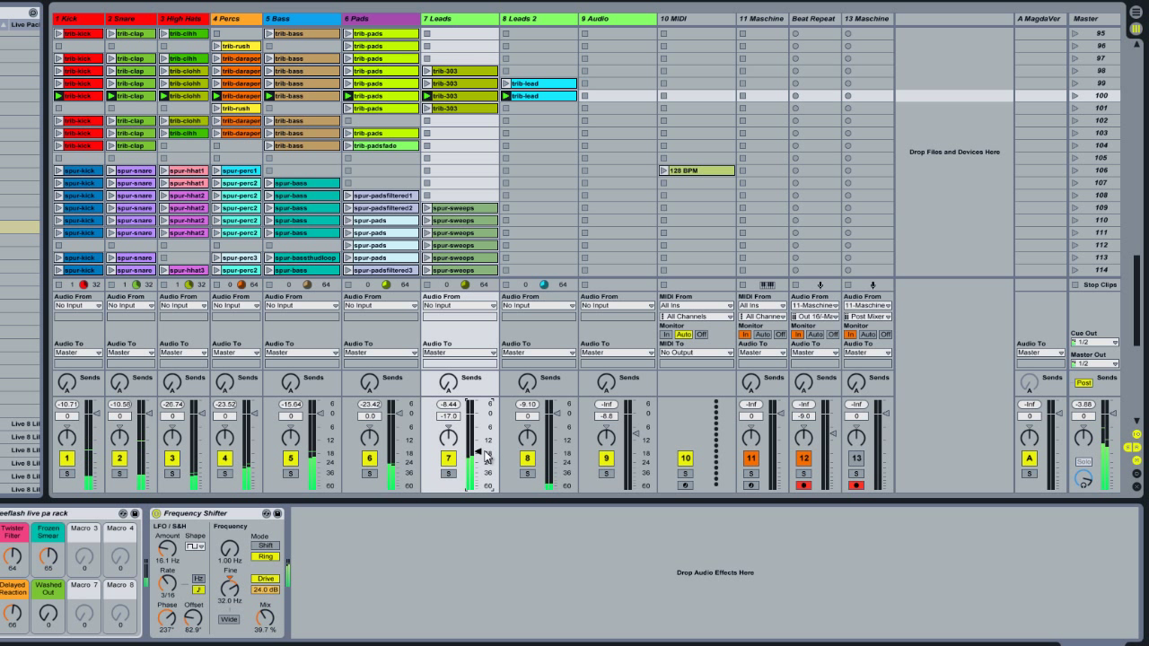
{"action": "left_click_drag", "start_coordinate": [481, 456], "coordinate": [478, 451]}
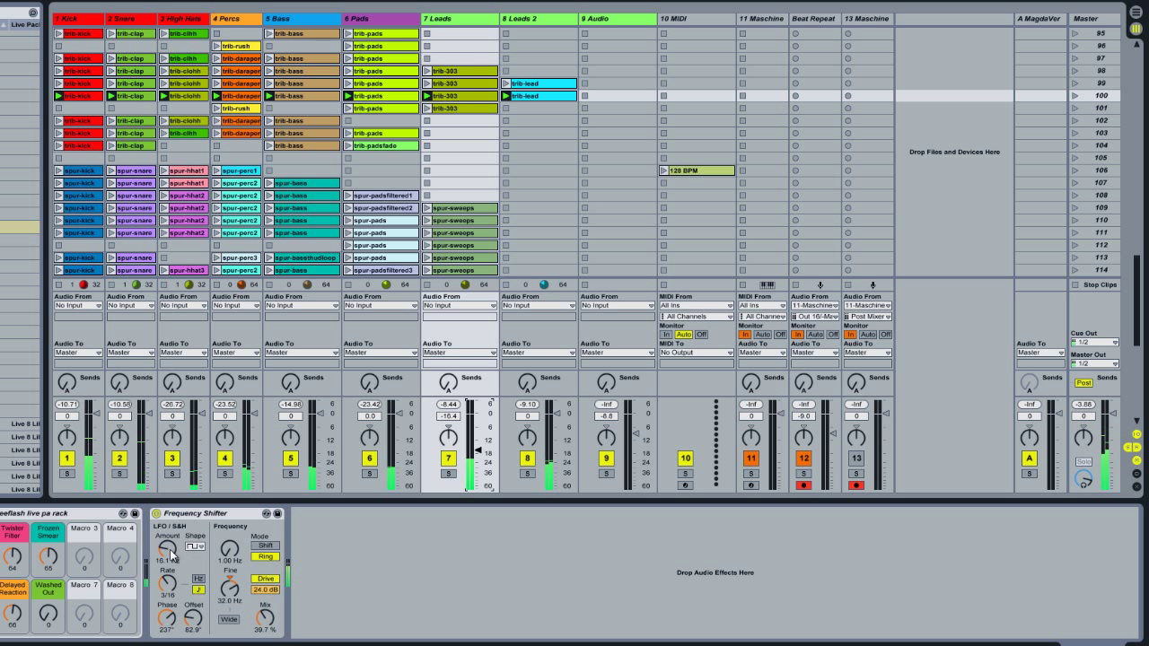
Step: Raise the LFO Amount to 5.00 kHz and the Leads track's volume to -14.3 dB
{"action": "left_click_drag", "start_coordinate": [171, 556], "coordinate": [171, 555]}
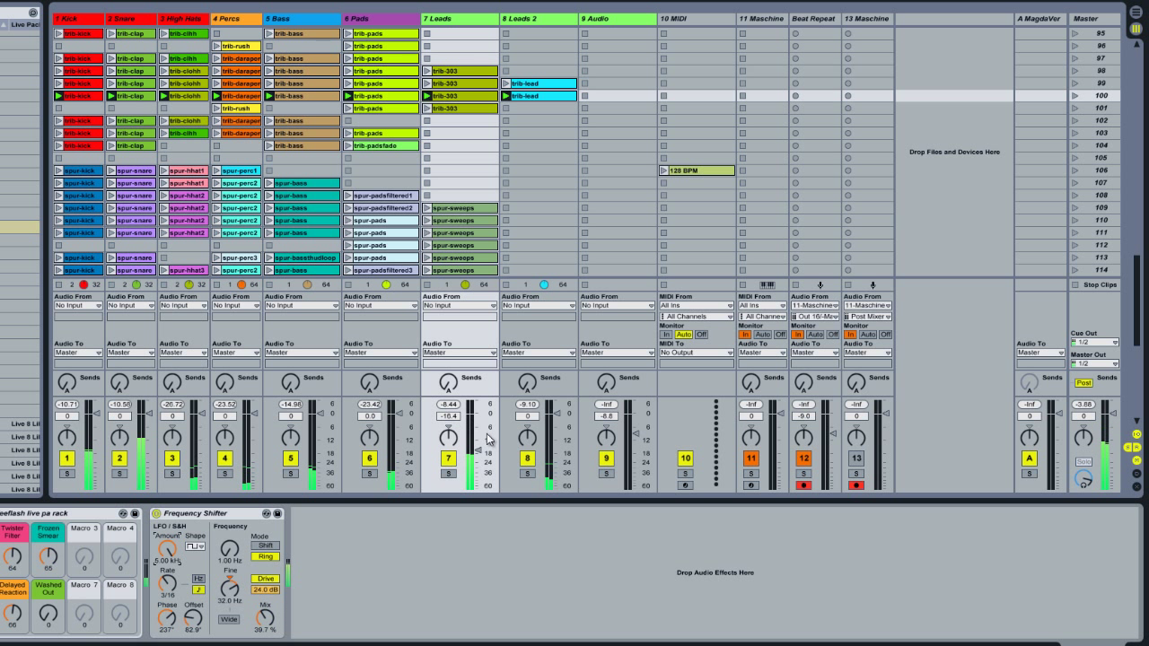
{"action": "left_click_drag", "start_coordinate": [489, 440], "coordinate": [489, 434]}
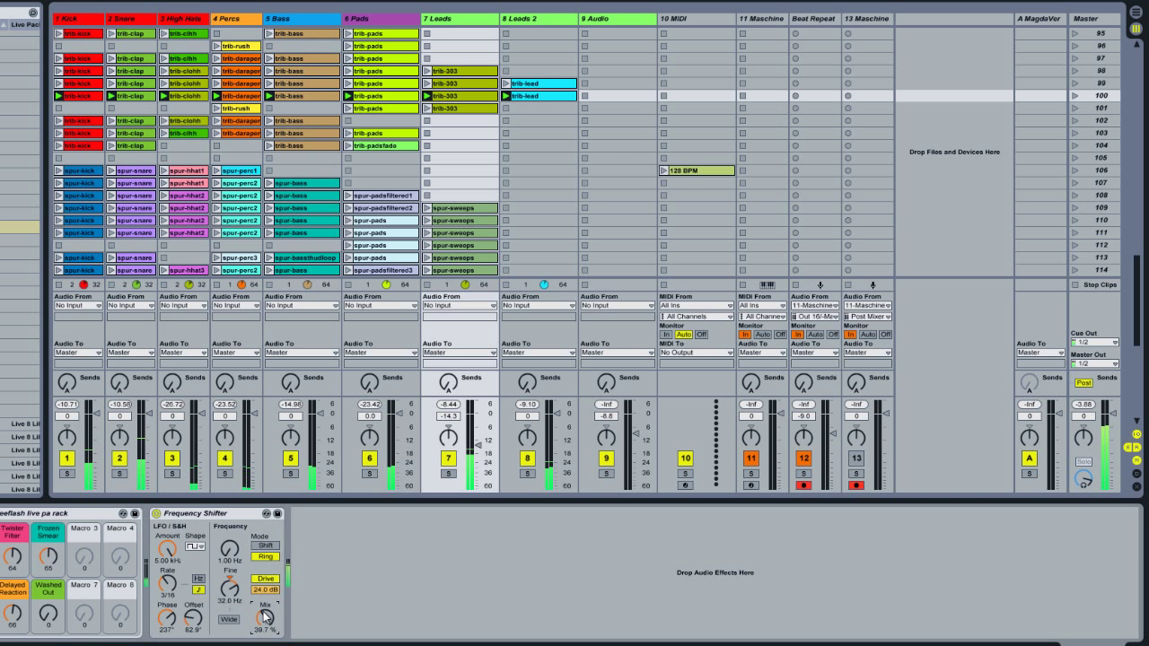
Step: Set the LFO Rate to 2 and raise the main Frequency to 69.2 Hz
{"action": "left_click_drag", "start_coordinate": [171, 587], "coordinate": [171, 587]}
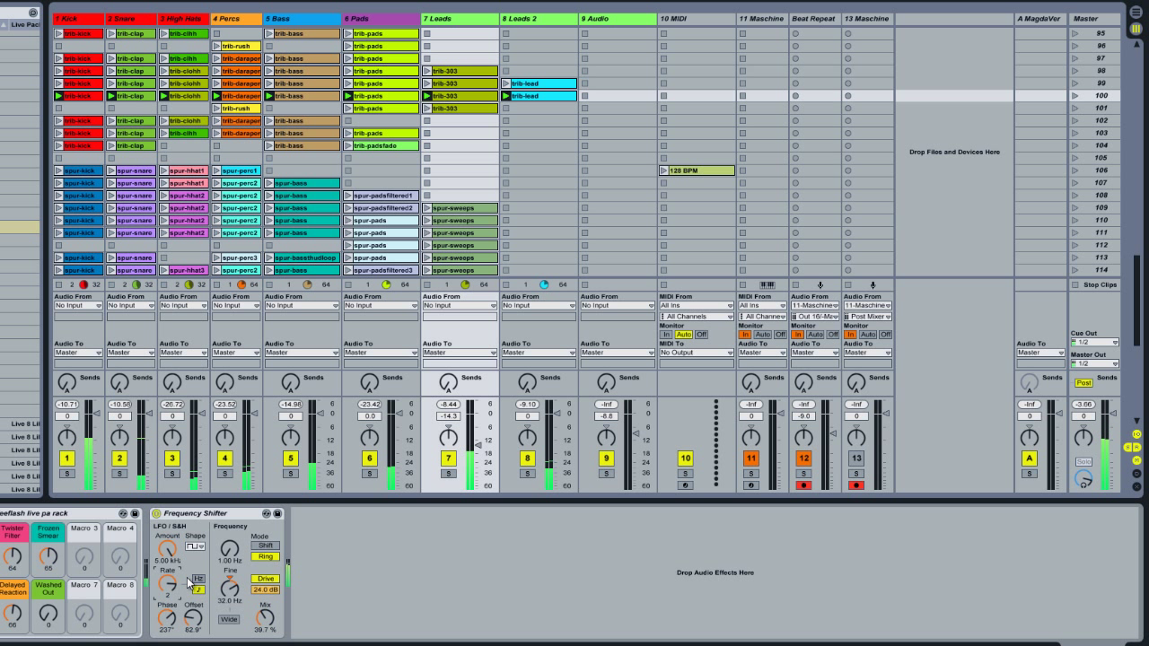
{"action": "mouse_move", "coordinate": [239, 557]}
{"action": "left_mouse_down"}
{"action": "mouse_move", "coordinate": [248, 643]}
{"action": "mouse_move", "coordinate": [233, 551]}
{"action": "left_mouse_up"}
Step: Select the Kick, Snare and High Hats slots in scene 101 and launch that scene
{"action": "left_click", "coordinate": [74, 110]}
{"action": "left_click", "coordinate": [175, 109], "text": "shift"}
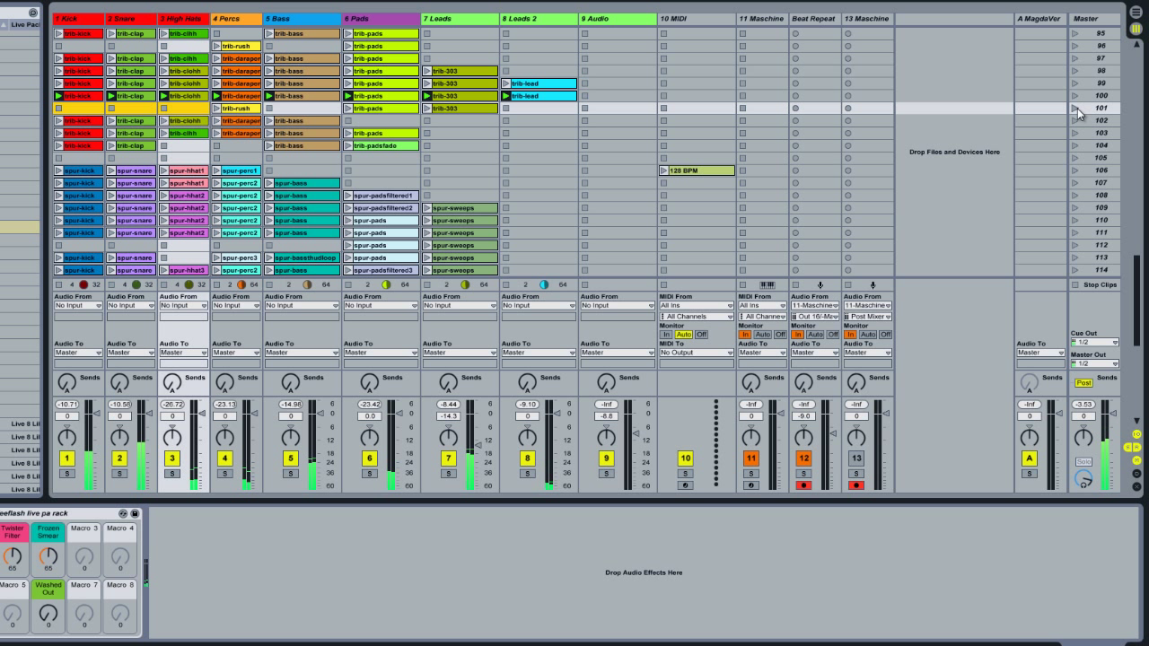
{"action": "left_click", "coordinate": [1076, 107]}
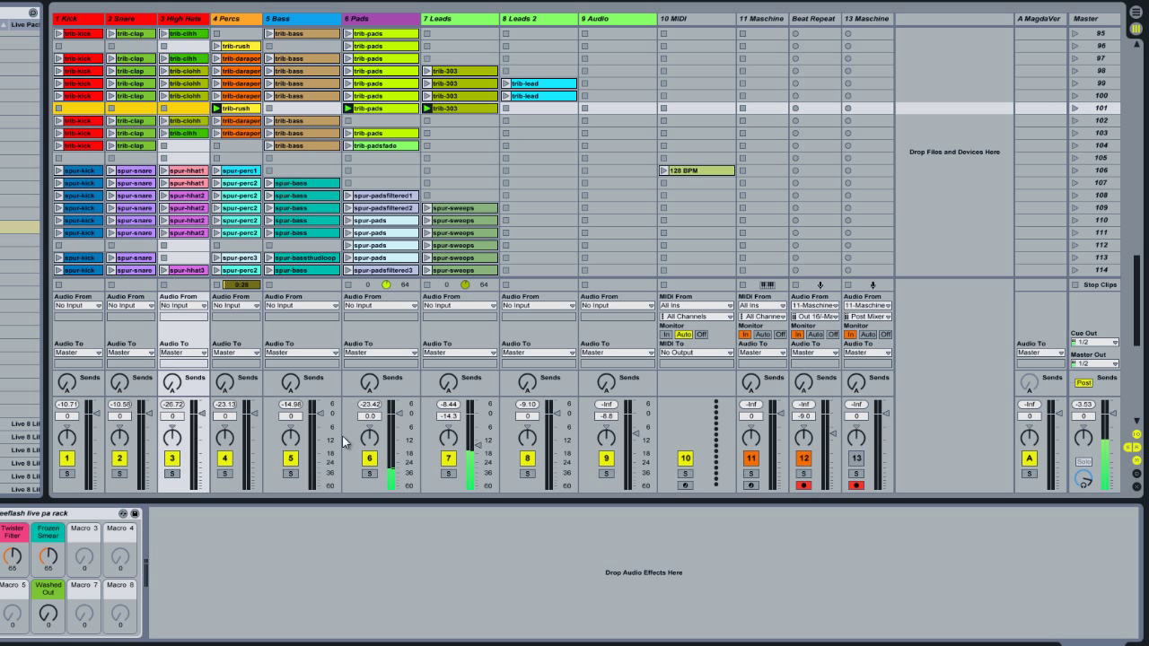
Step: On the Leads track's Frequency Shifter, lower the LFO Amount to 16.1 Hz and raise the Frequency to 10.0 kHz
{"action": "left_click", "coordinate": [465, 22]}
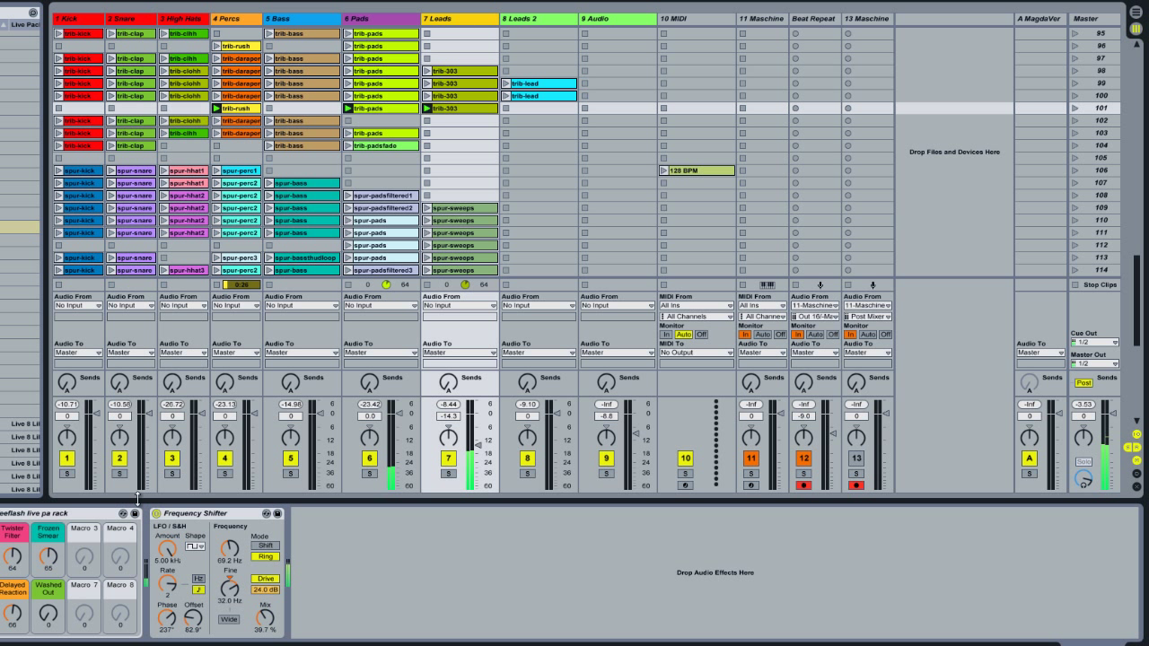
{"action": "left_click_drag", "start_coordinate": [173, 556], "coordinate": [163, 544]}
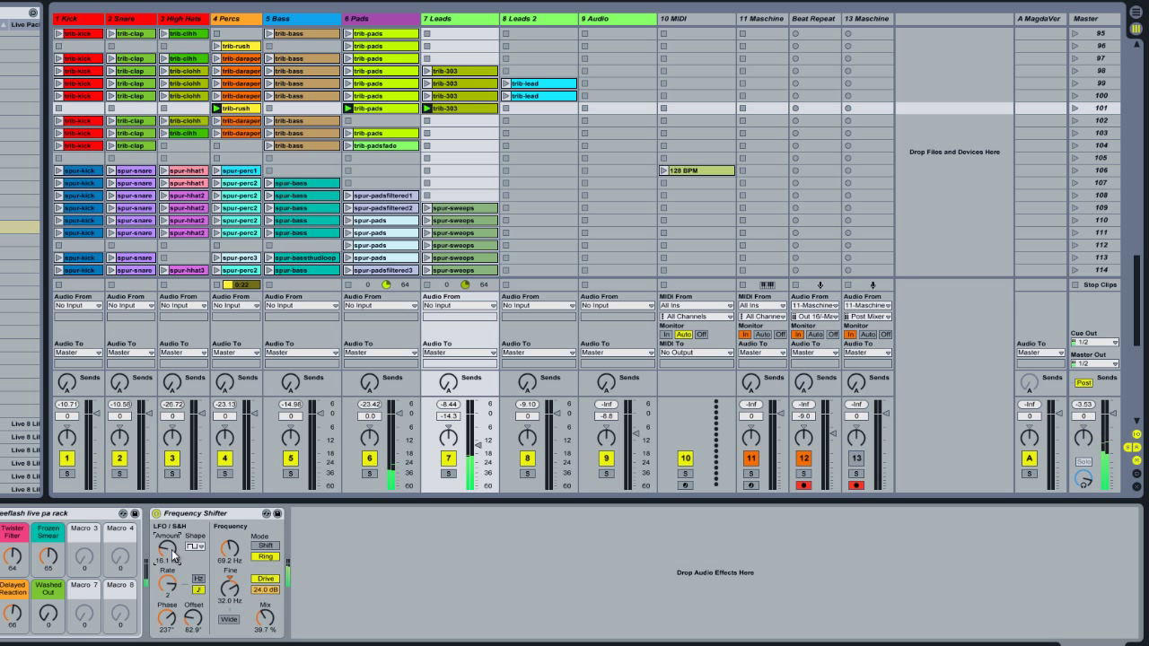
{"action": "left_click_drag", "start_coordinate": [239, 566], "coordinate": [238, 557]}
{"action": "left_click_drag", "start_coordinate": [237, 559], "coordinate": [237, 557]}
Step: Turn the Leads track's send to return A up to maximum
{"action": "left_click", "coordinate": [449, 383]}
{"action": "left_click_drag", "start_coordinate": [449, 383], "coordinate": [449, 379]}
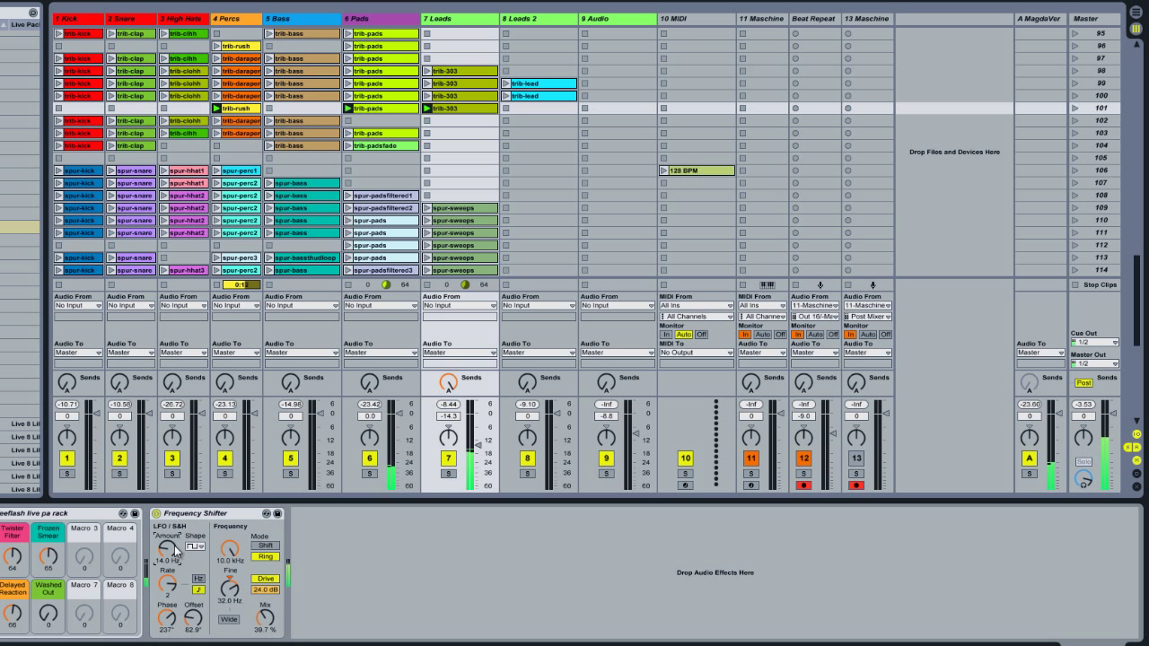
Step: Set the LFO Amount to 1.19 kHz, the Frequency to 61.2 Hz and the Mix to 100 %
{"action": "left_click_drag", "start_coordinate": [178, 551], "coordinate": [237, 566]}
{"action": "left_click_drag", "start_coordinate": [260, 628], "coordinate": [268, 598]}
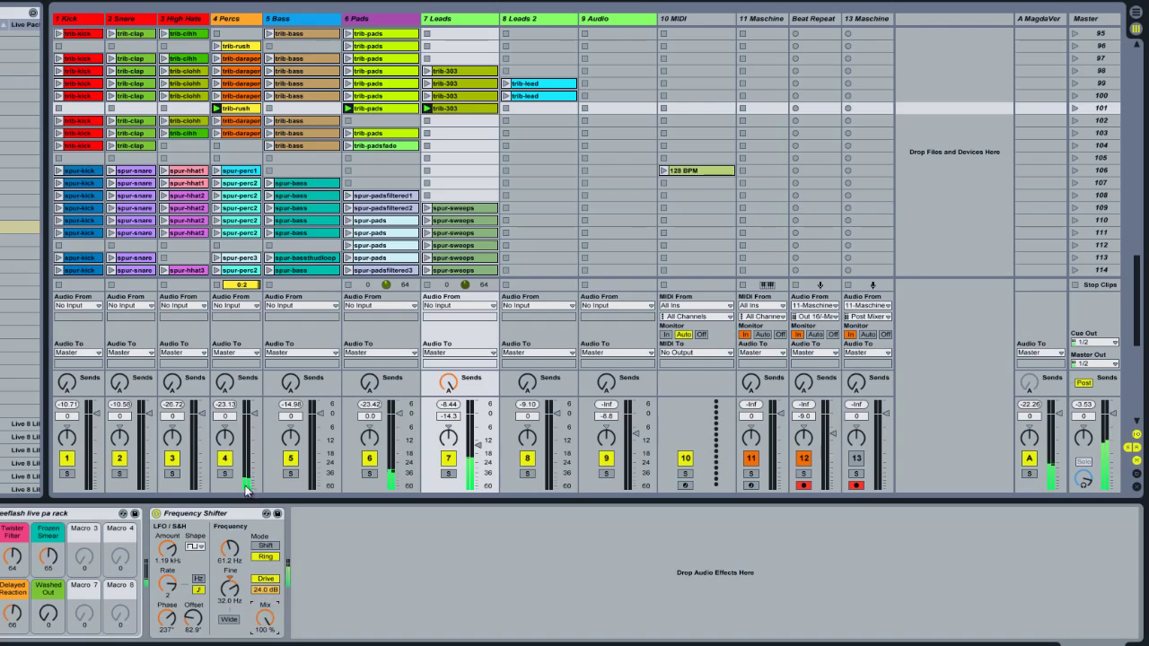
Step: Launch scene 102
{"action": "left_click", "coordinate": [1076, 119]}
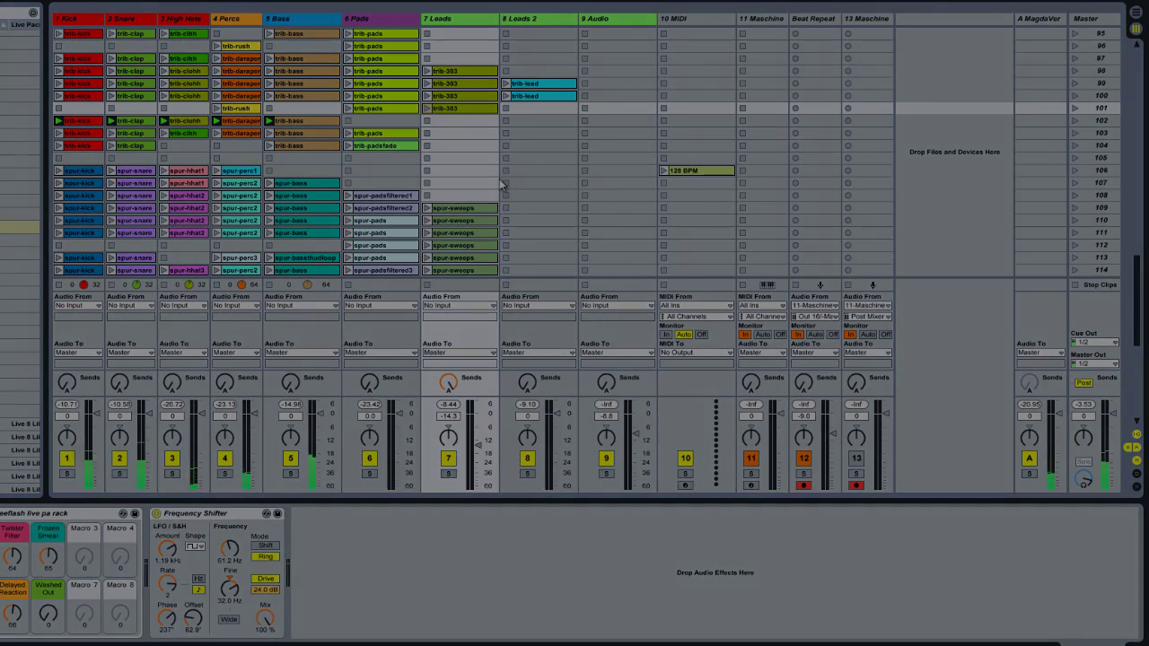